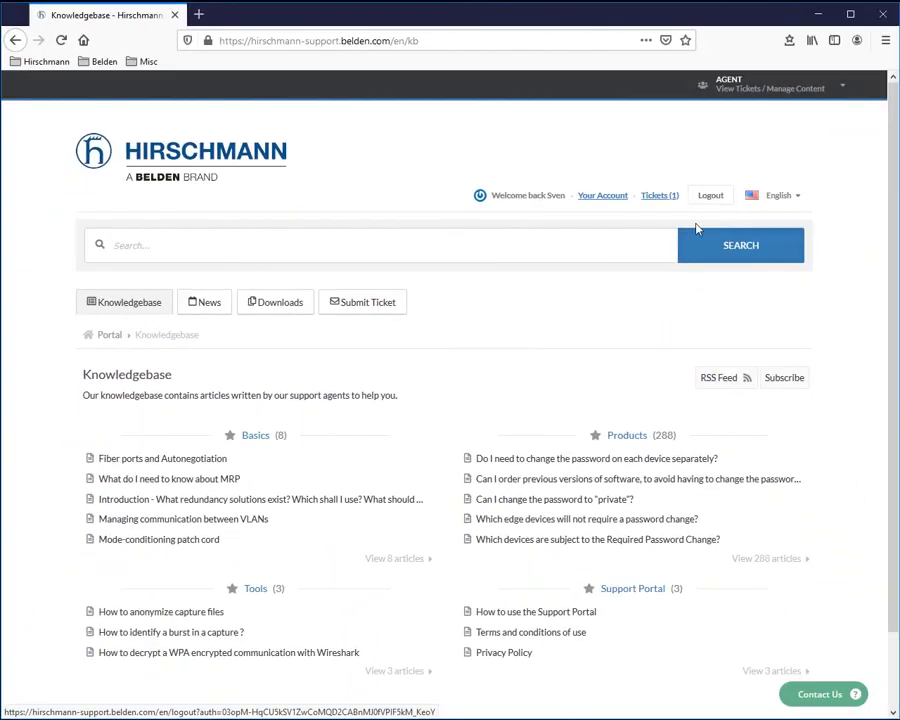
# Step: Open the portal's Downloads section and the HiDiscovery category listing its Windows and Linux installers
pyautogui.click(284, 304)
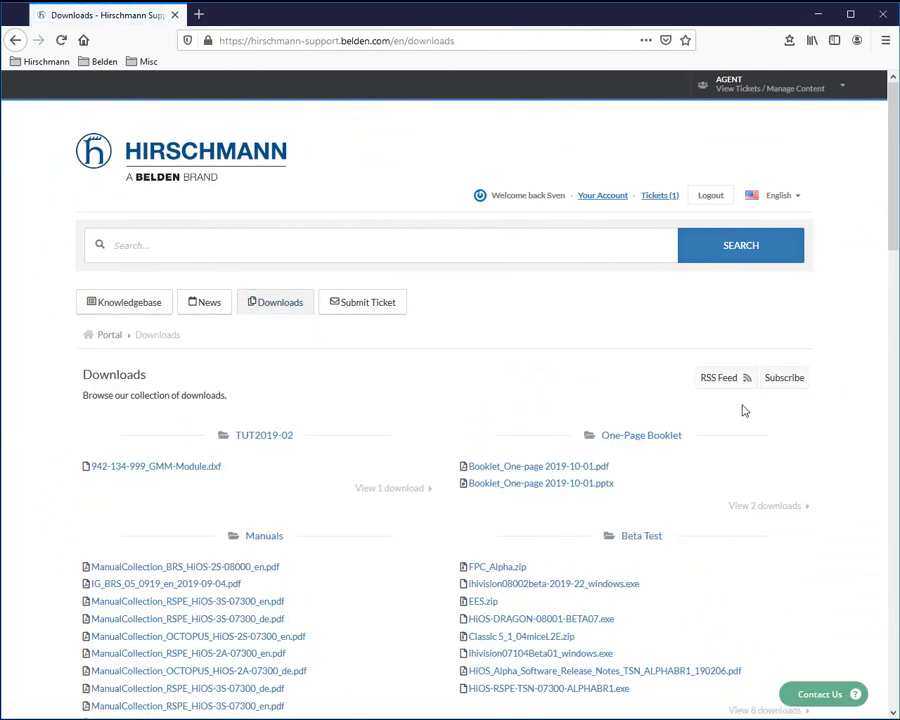
pyautogui.scroll(-10, 743, 410)
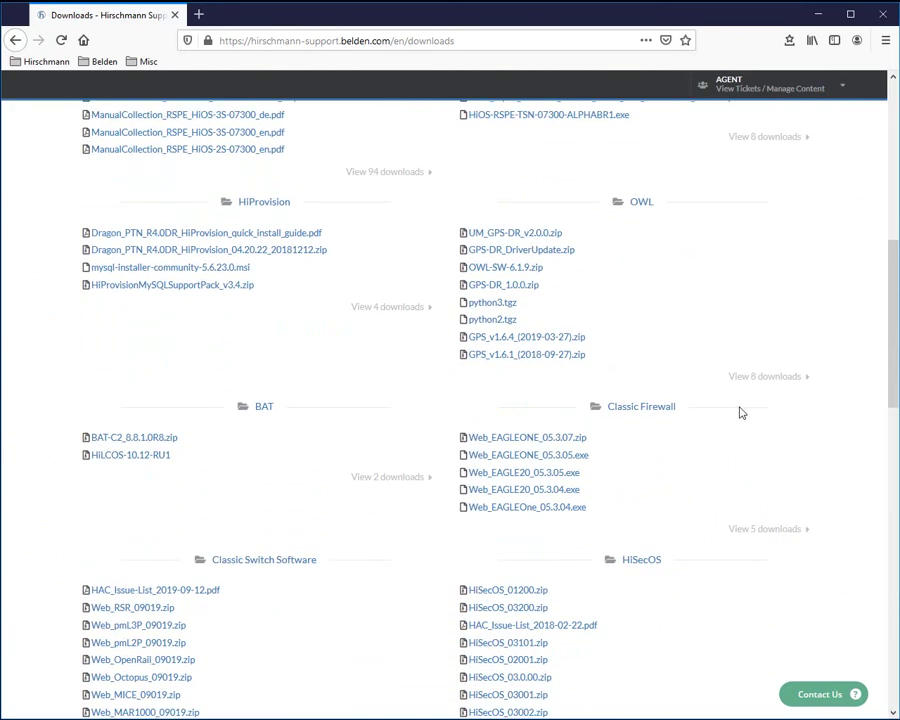
pyautogui.scroll(-10, 741, 412)
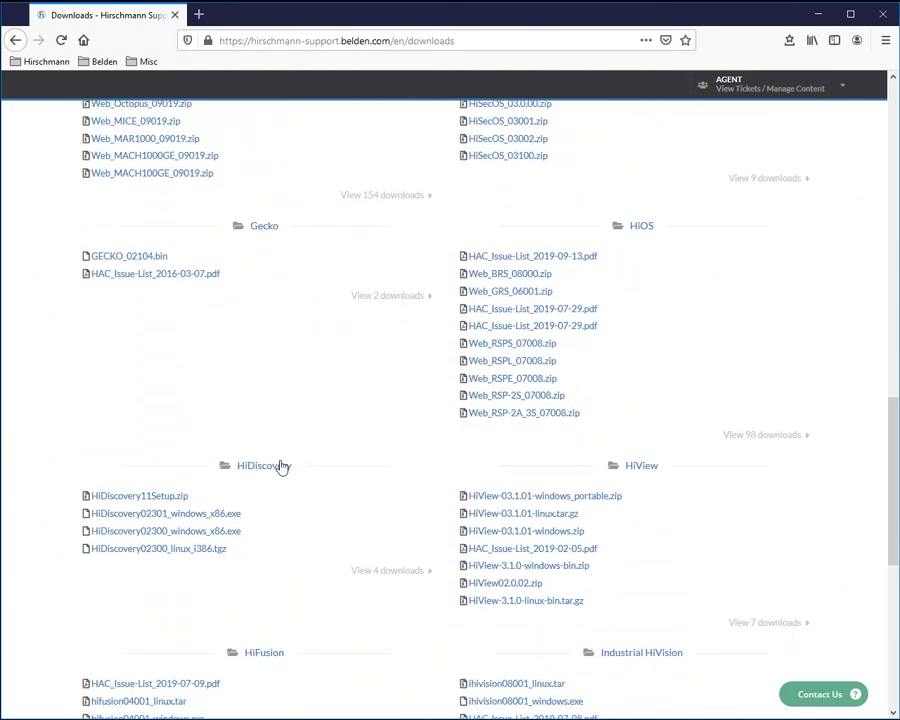
pyautogui.click(257, 470)
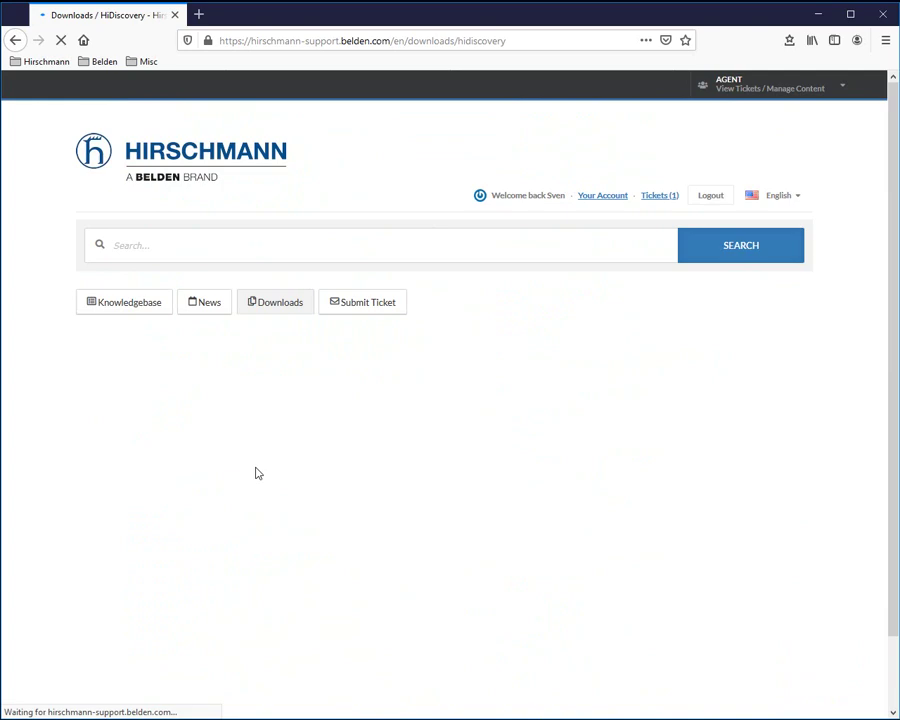
pyautogui.scroll(-1, 266, 474)
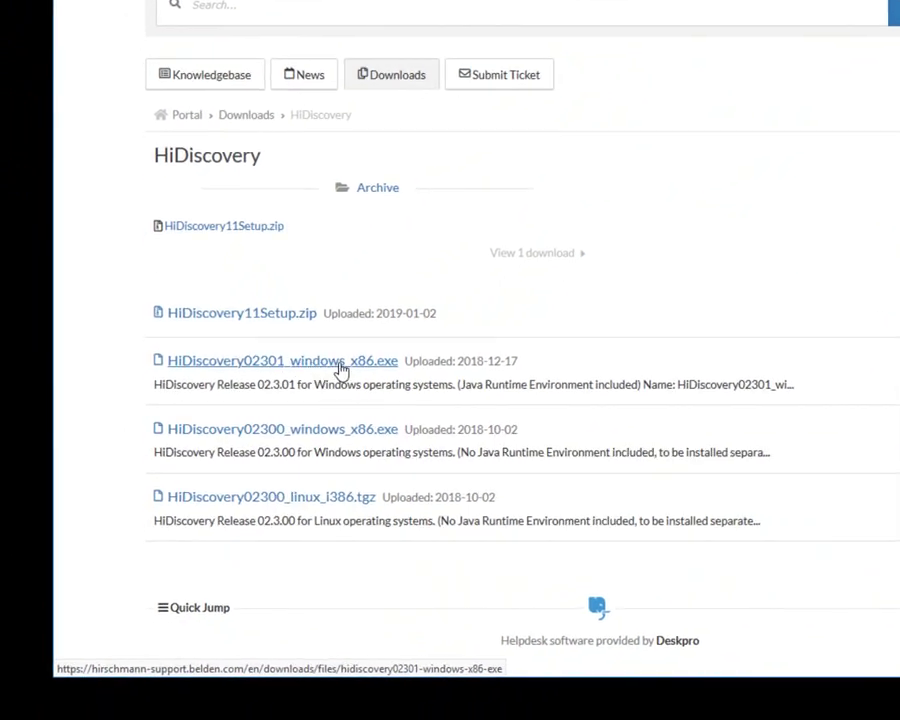
pyautogui.scroll(1, 645, 270)
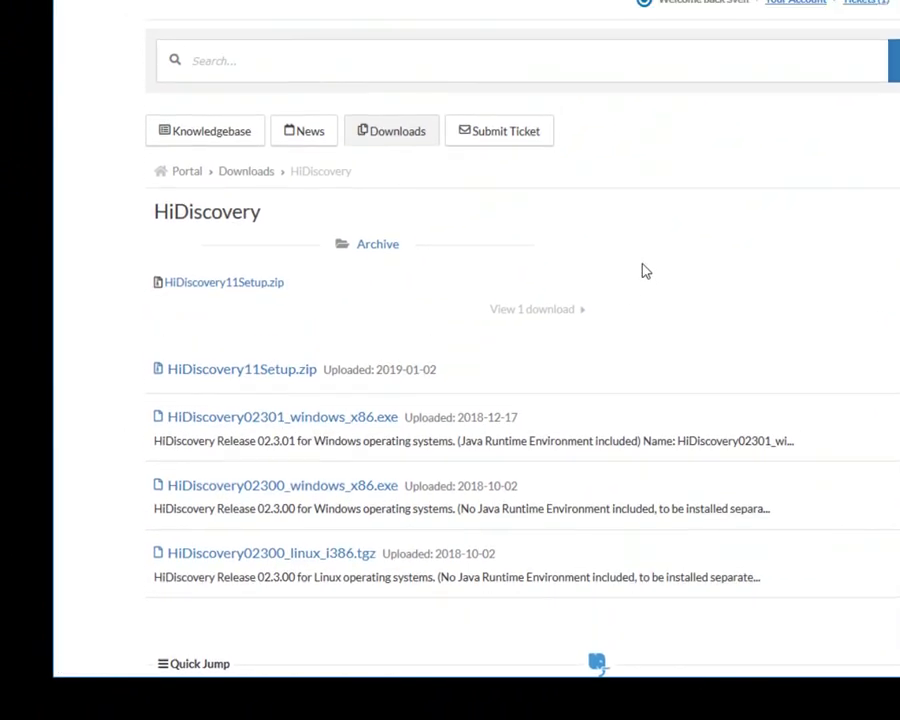
pyautogui.scroll(1, 645, 270)
# Step: Return to all downloads and open HiOS v08.0.00 (BOBCAT RAIL SWITCH) downloads
pyautogui.click(408, 167)
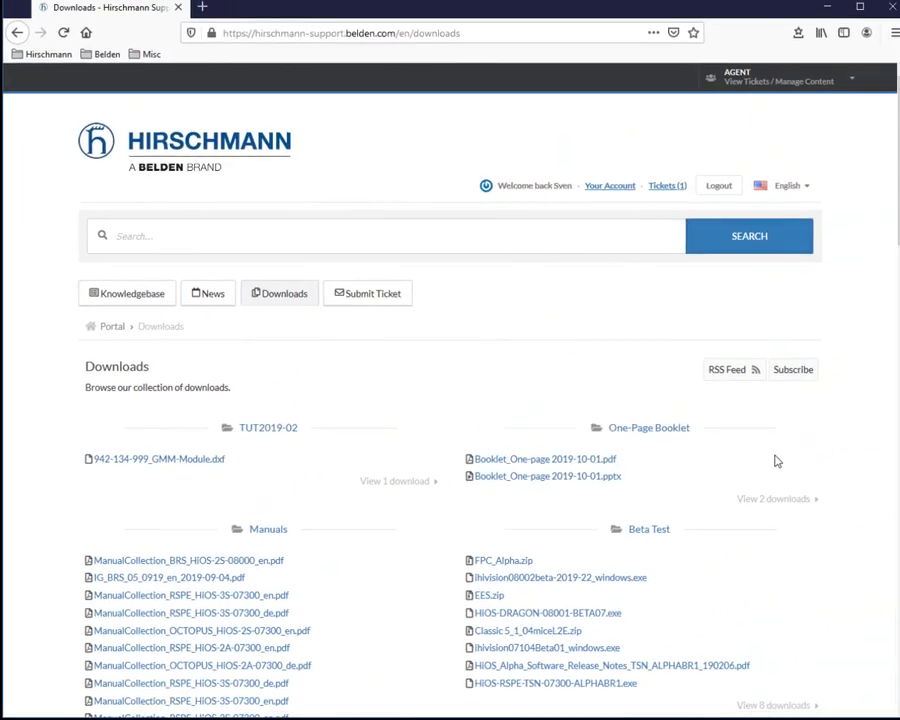
pyautogui.scroll(-3, 767, 468)
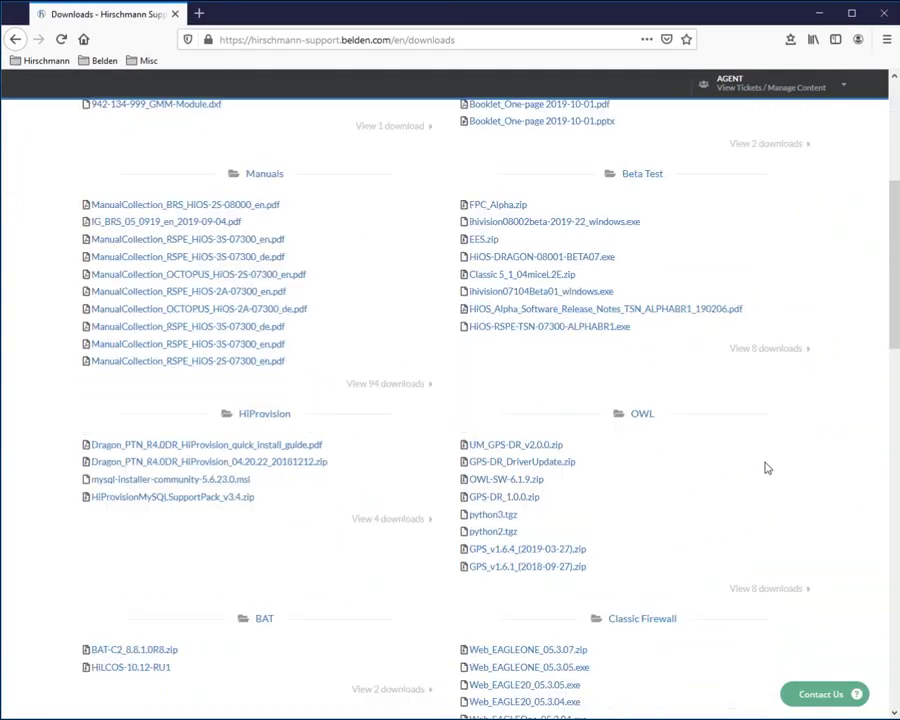
pyautogui.scroll(-5, 767, 468)
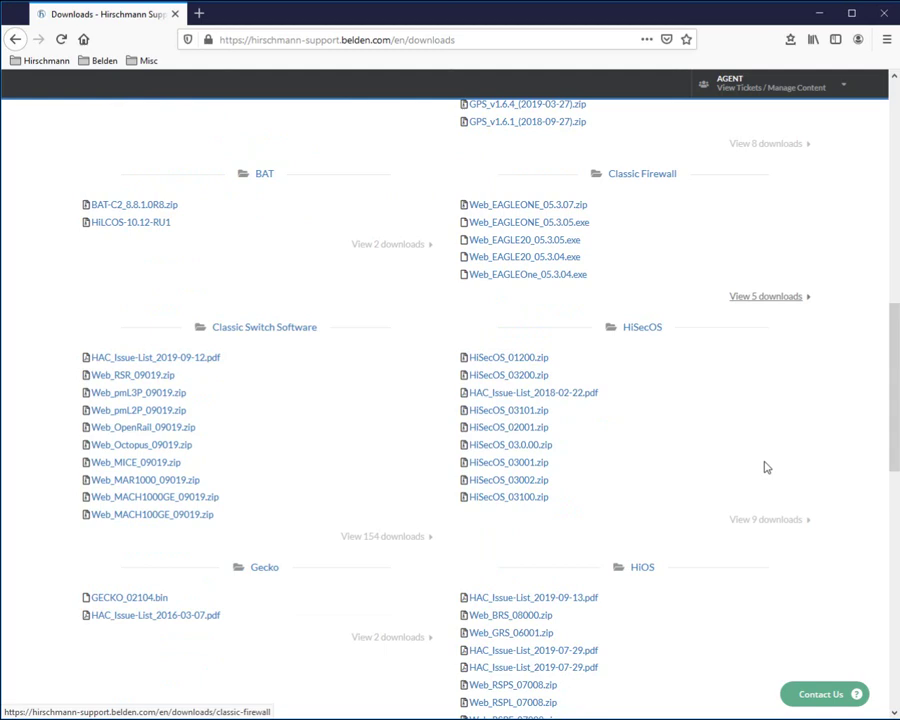
pyautogui.scroll(-2, 767, 468)
pyautogui.click(641, 448)
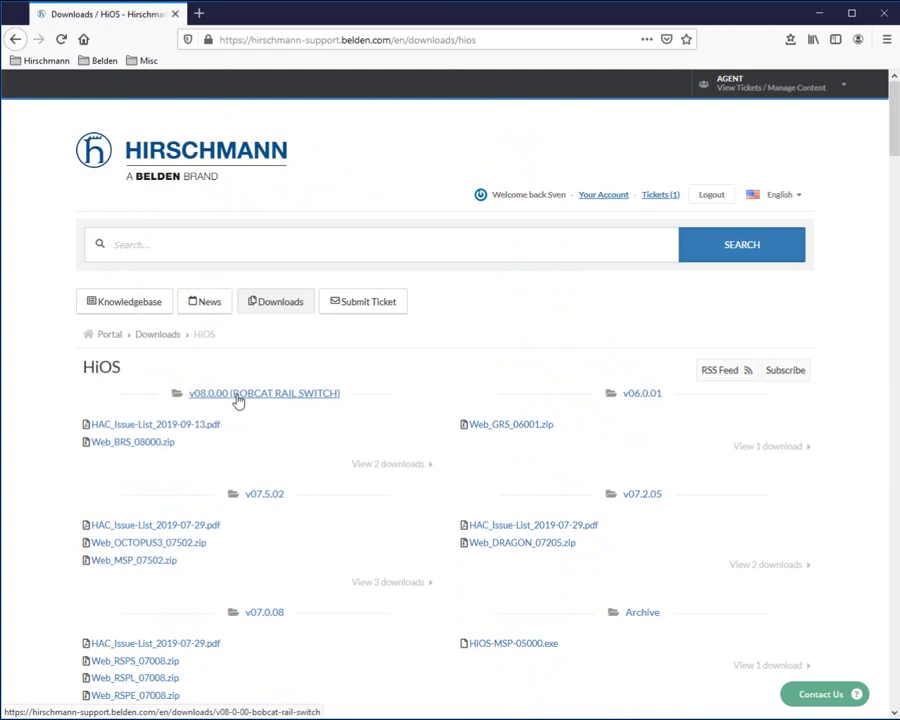
pyautogui.click(237, 394)
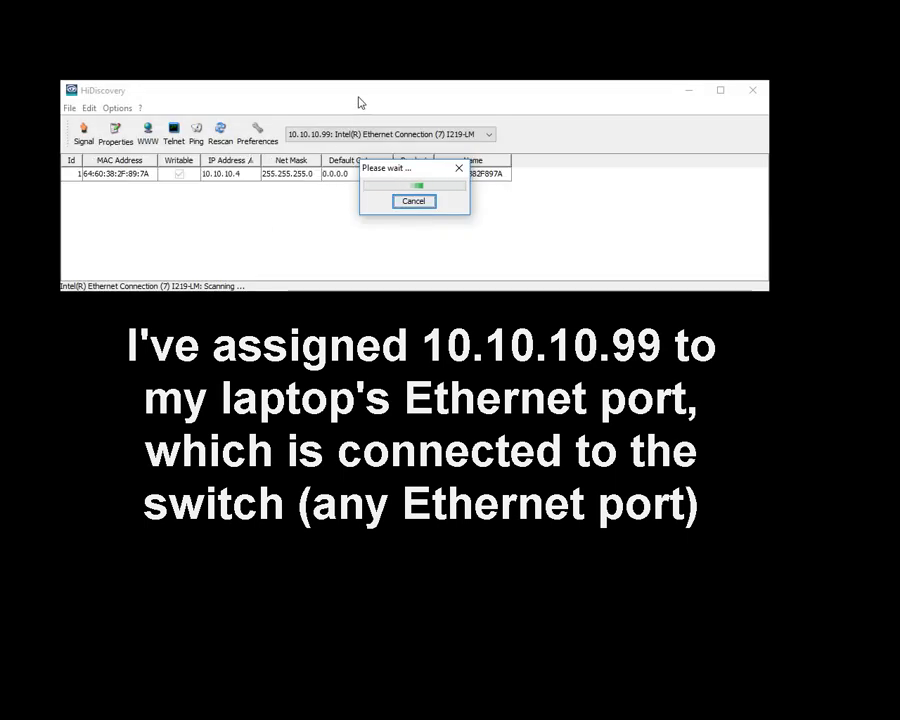
# Step: Move HiDiscovery lower and keep scanning on the 10.10.10.99 Intel Ethernet adapter
pyautogui.moveTo(364, 96); pyautogui.dragTo(425, 190)
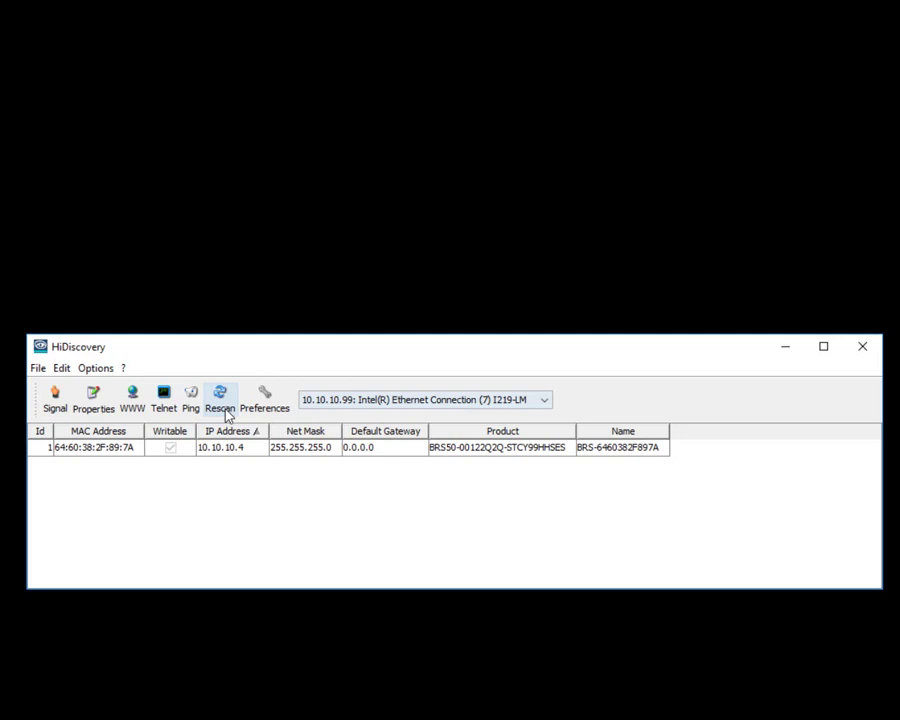
pyautogui.click(462, 402)
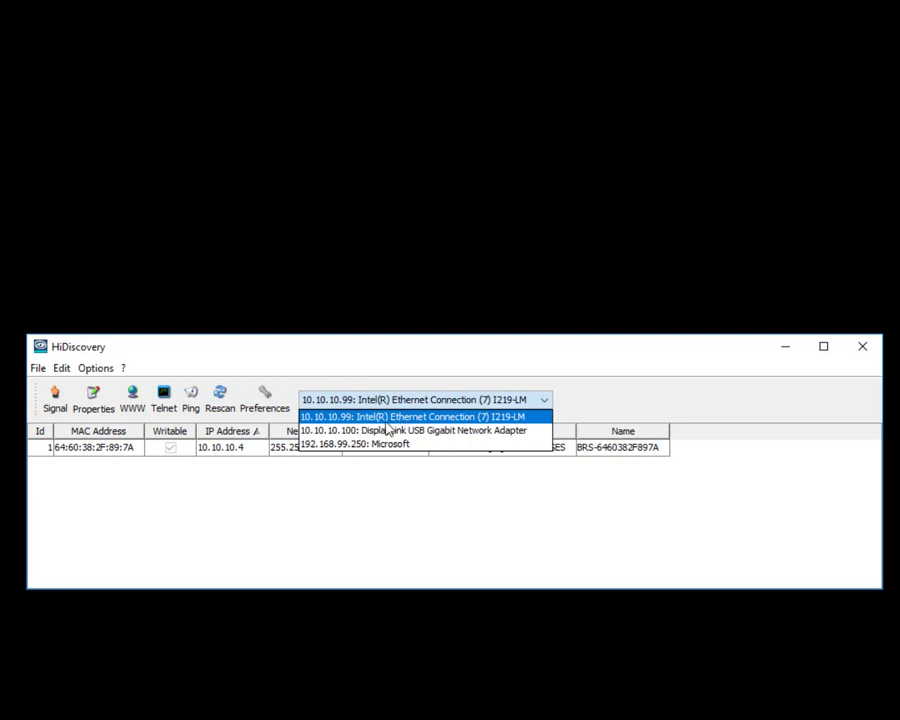
pyautogui.click(408, 364)
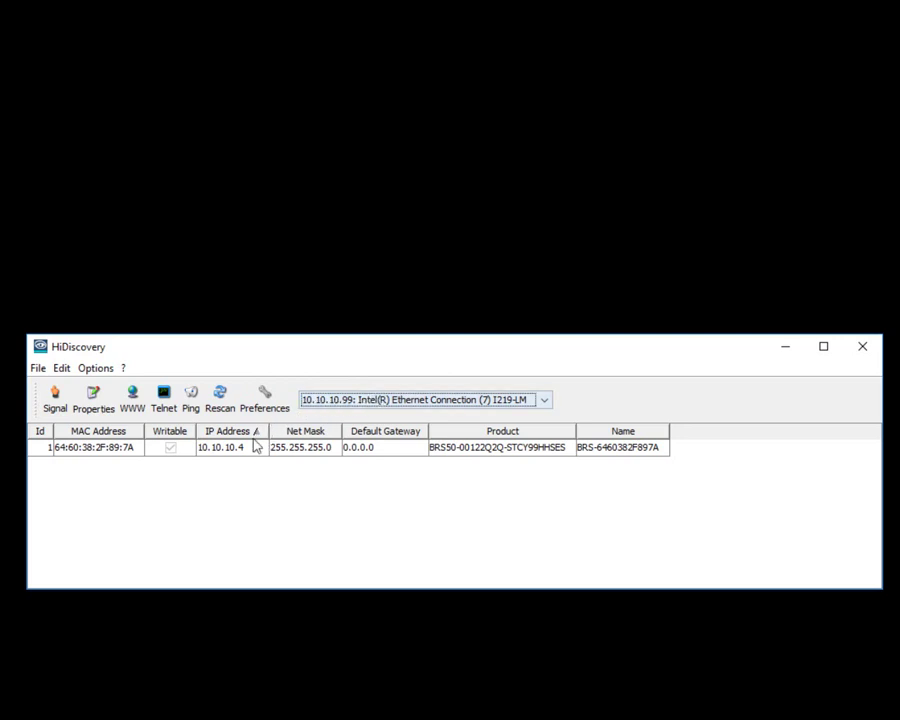
# Step: Select the BRS50 switch at 10.10.10.4 and turn on its signal light flashing
pyautogui.click(213, 453)
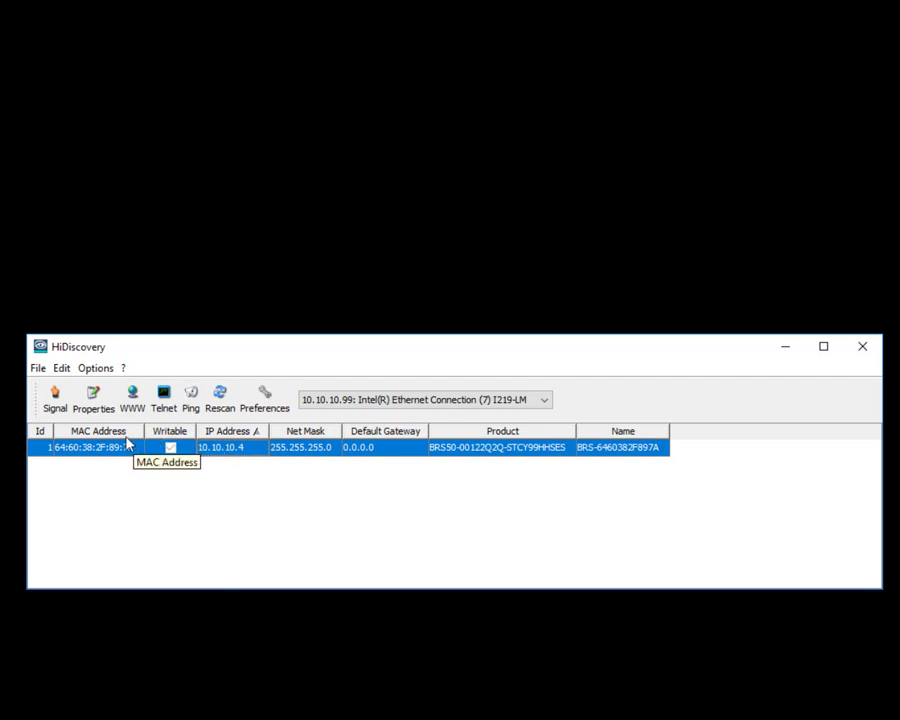
pyautogui.click(56, 405)
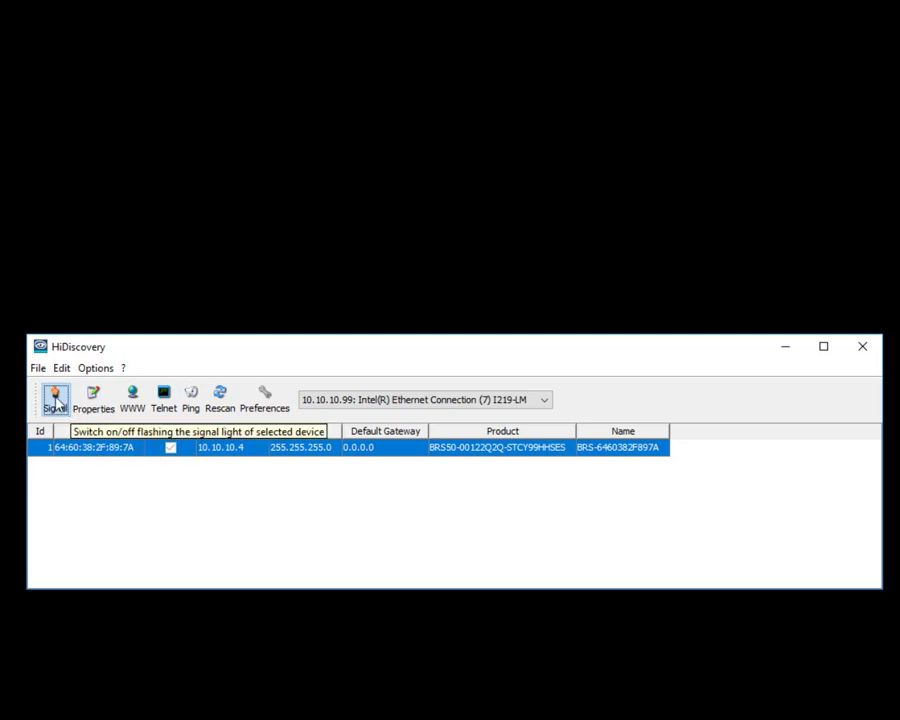
# Step: Set the switch to IP 10.10.10.2, mask 255.255.255.0, and name DemoSwitch
pyautogui.doubleClick(256, 450)
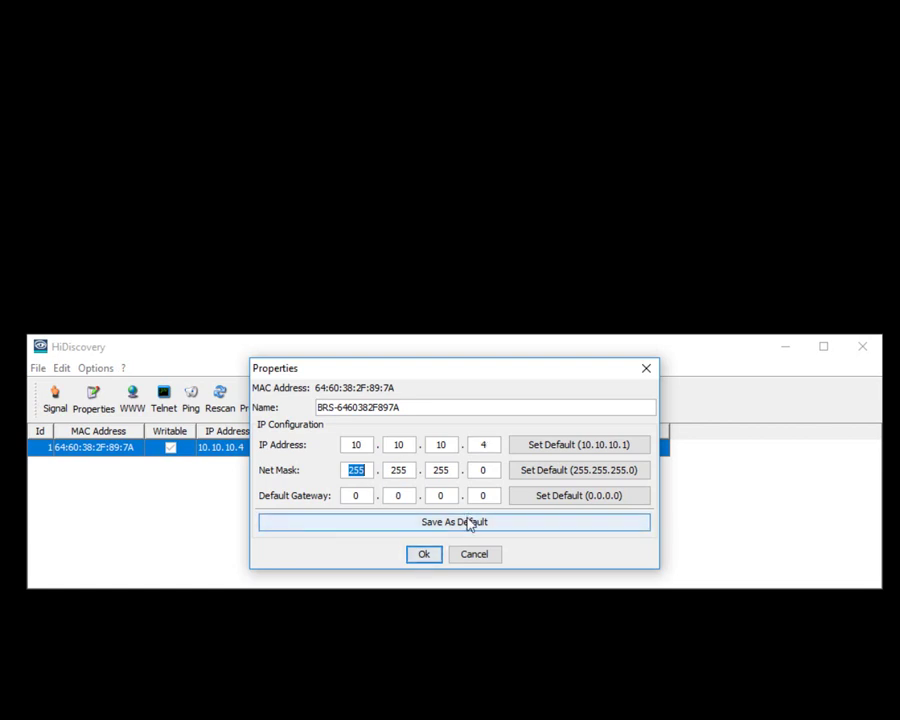
pyautogui.click(558, 446)
pyautogui.click(547, 472)
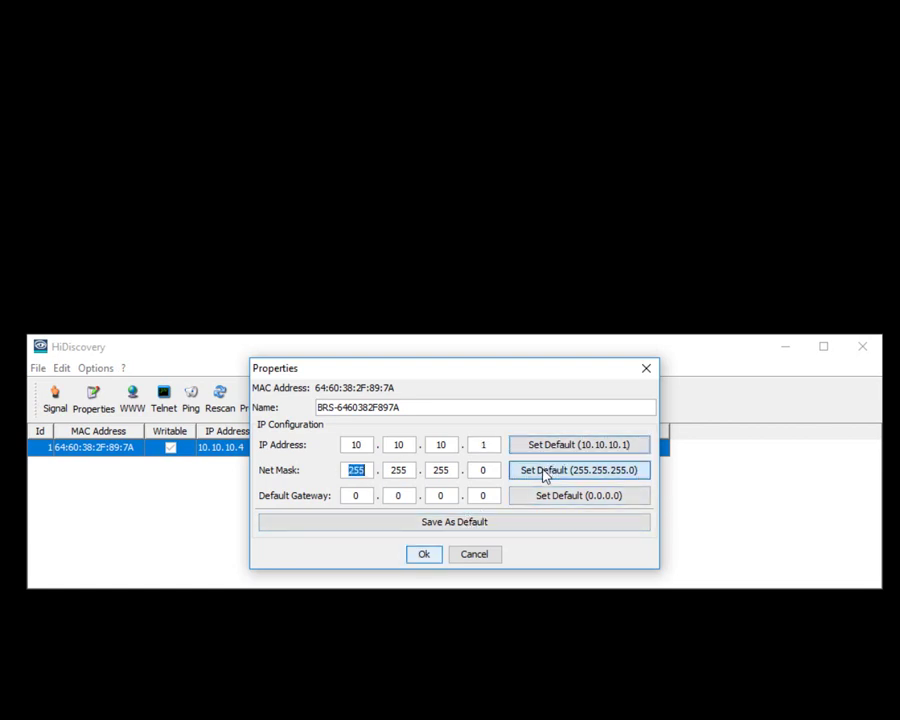
pyautogui.doubleClick(494, 446)
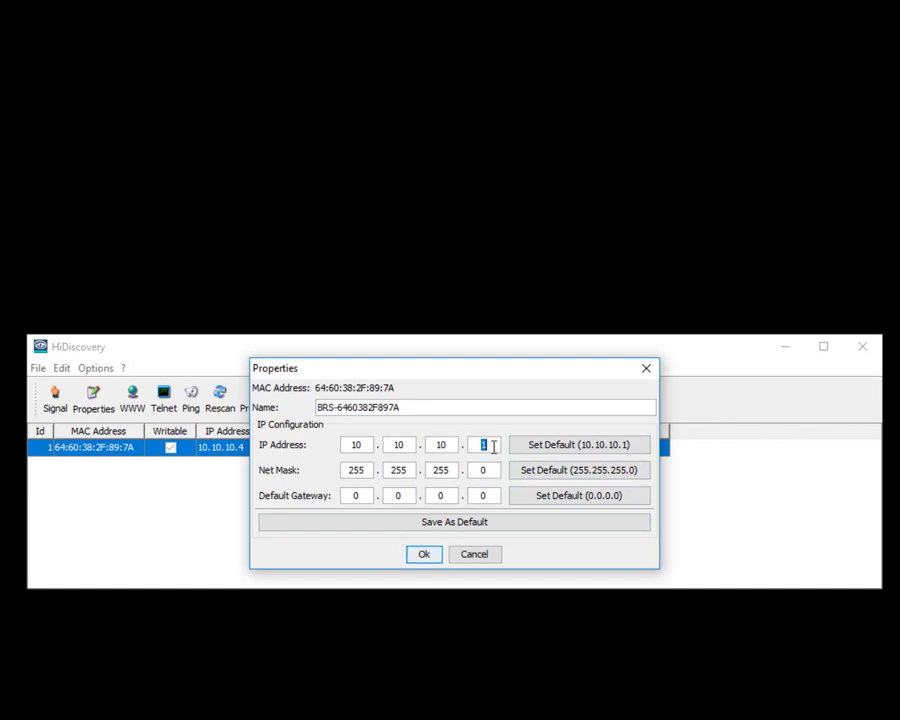
pyautogui.write('2')
pyautogui.moveTo(414, 406); pyautogui.dragTo(297, 400)
pyautogui.write('DemoSw')
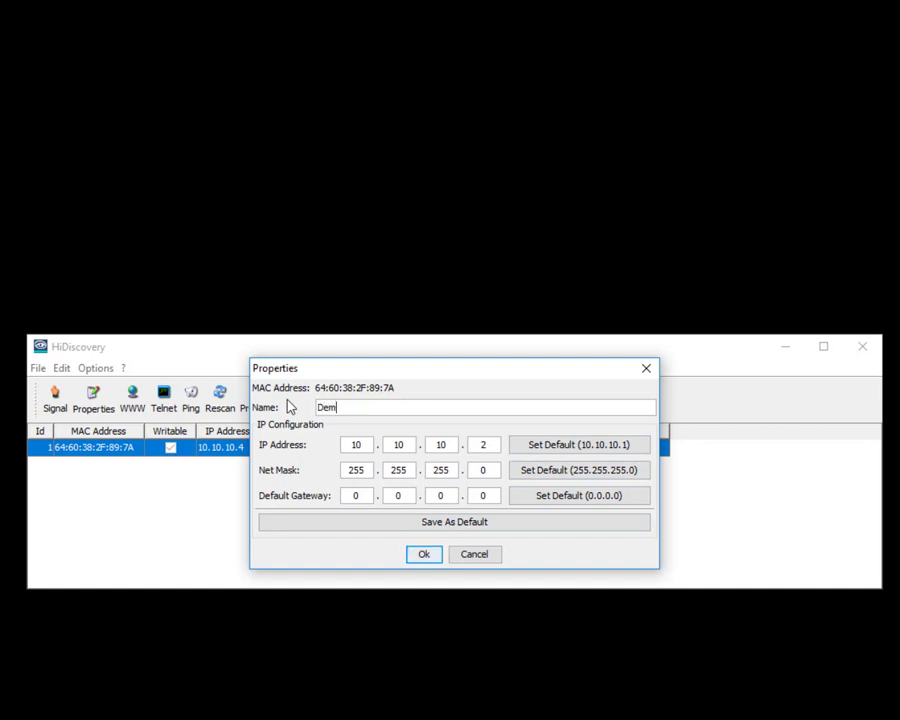
pyautogui.write('itch')
pyautogui.click(425, 554)
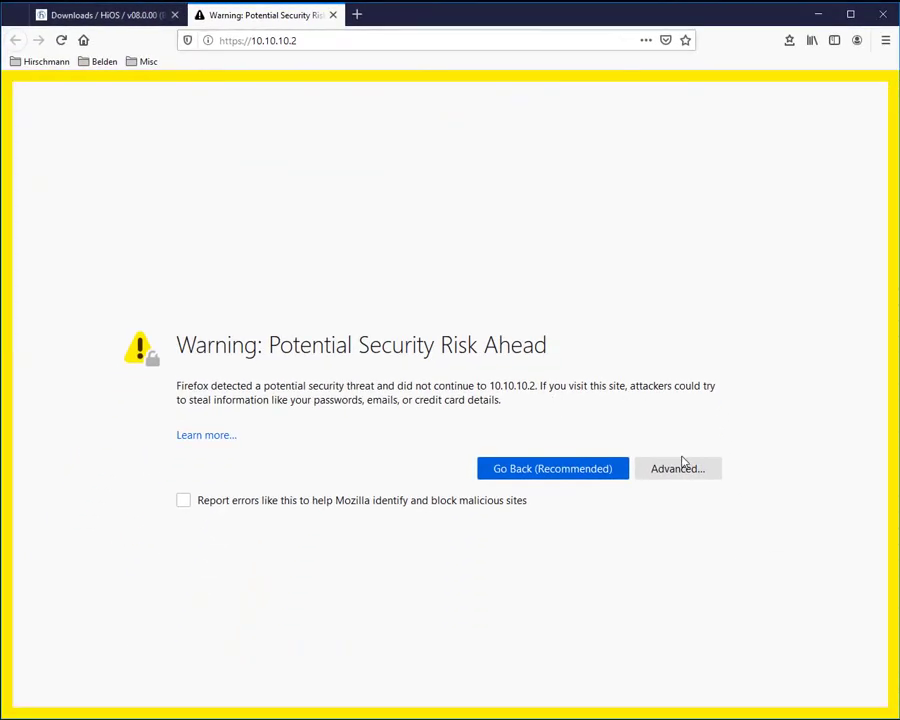
# Step: Accept the certificate warning and log in to 10.10.10.2 with the admin password
pyautogui.click(685, 470)
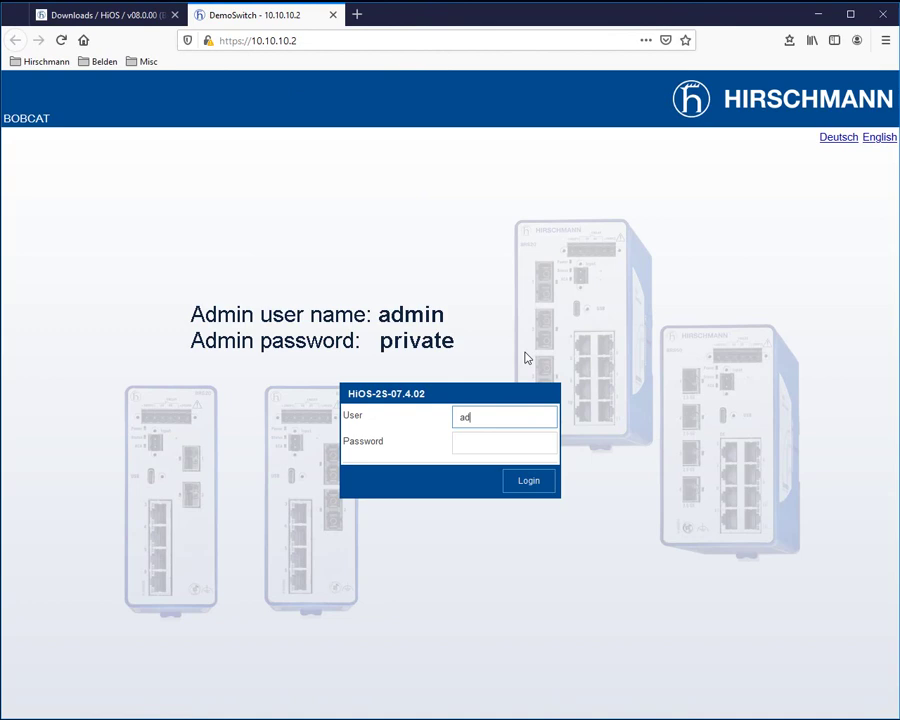
pyautogui.press('Tab')
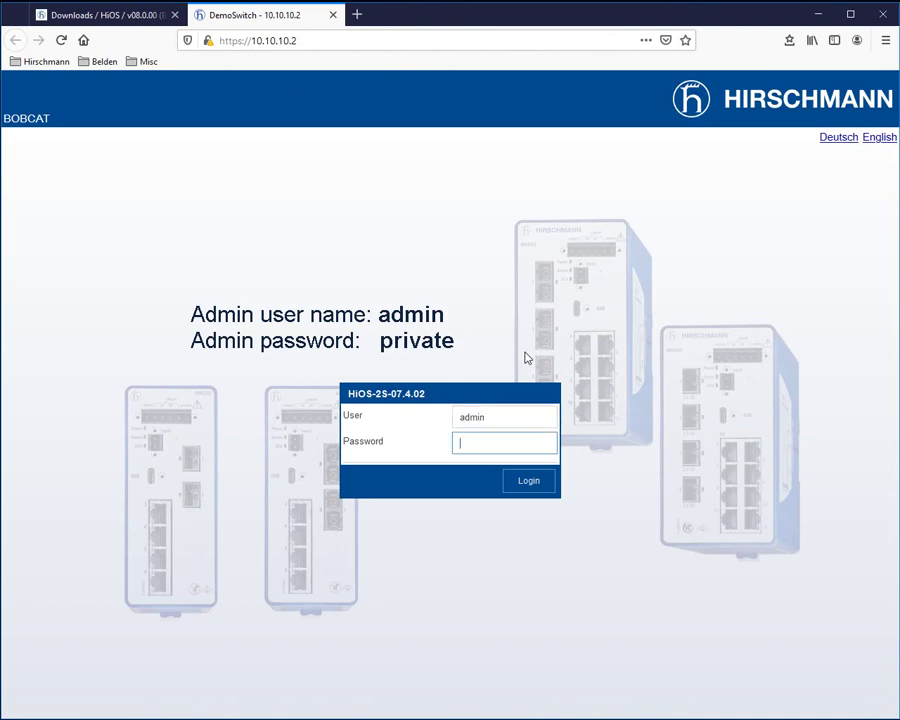
pyautogui.write('pri')
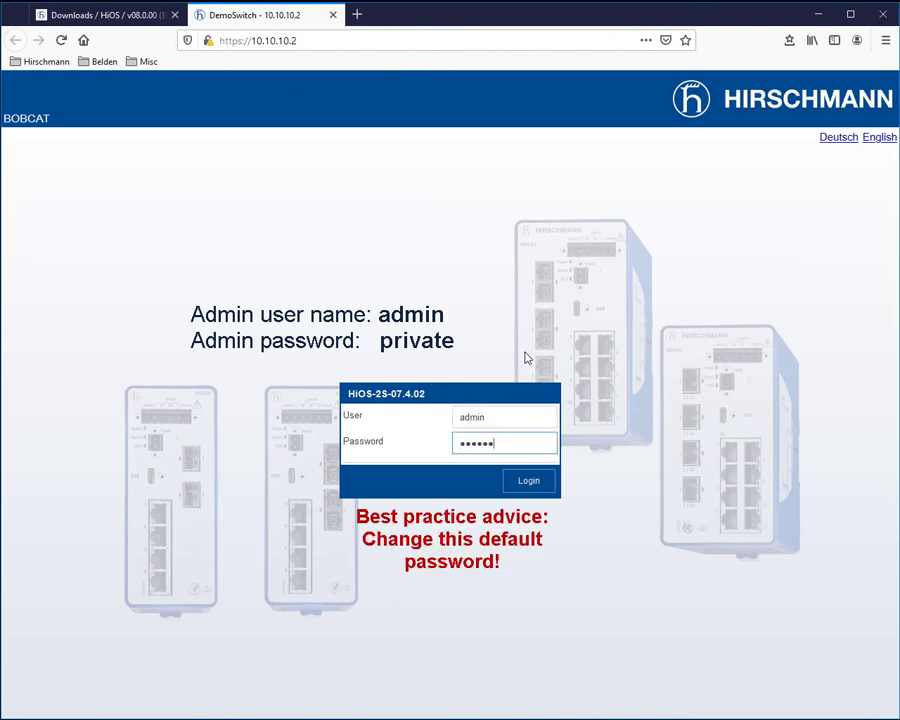
pyautogui.press('Return')
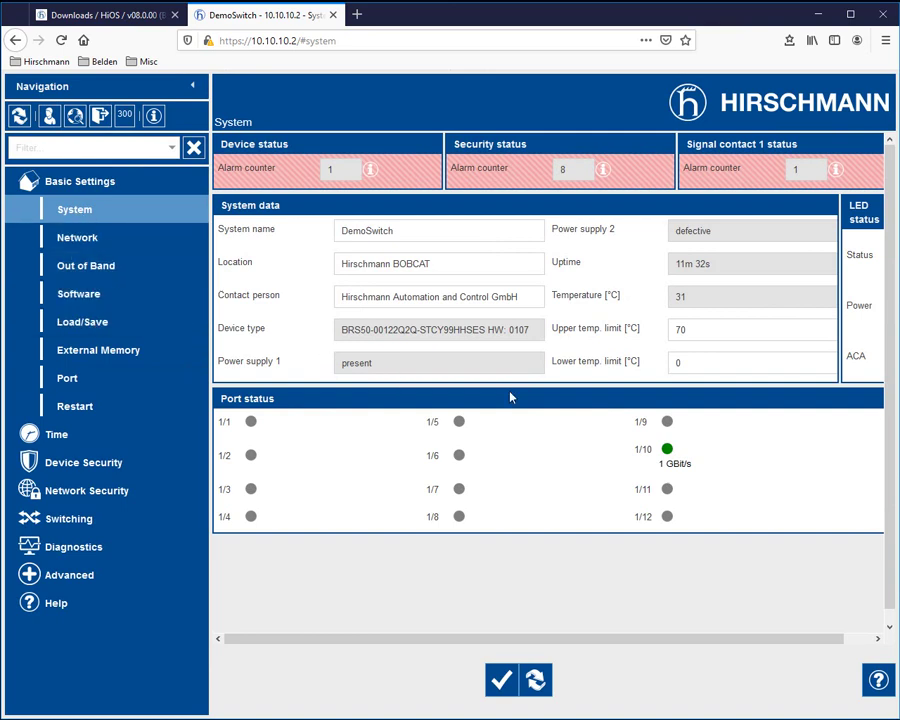
# Step: Show the Software page with running version HiOS-2S-07.4.02, then switch to the Firmware folder
pyautogui.click(88, 298)
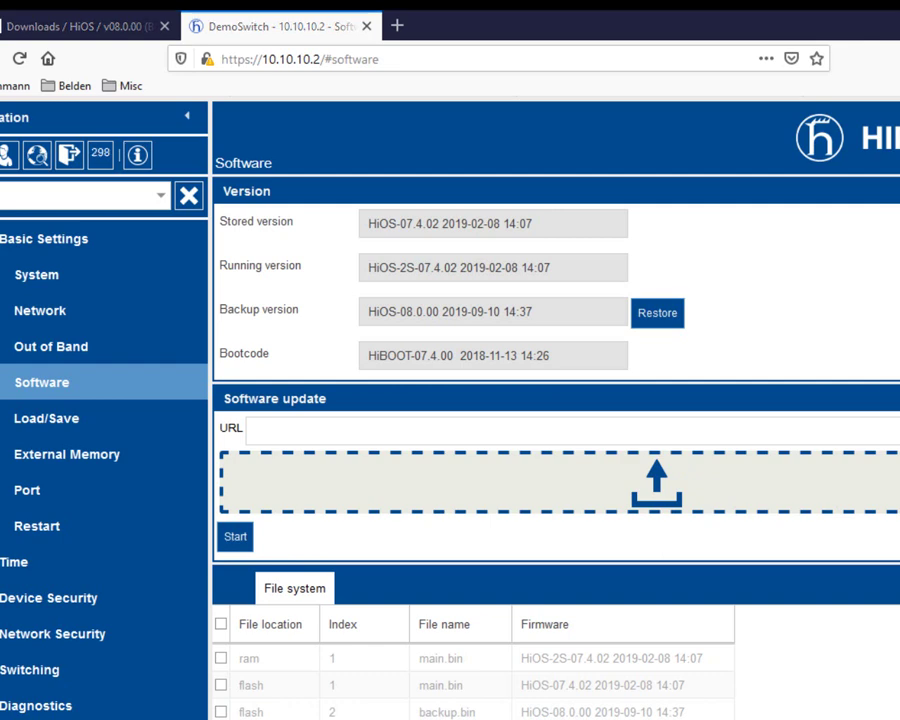
pyautogui.hotkey('alt', 'Tab')
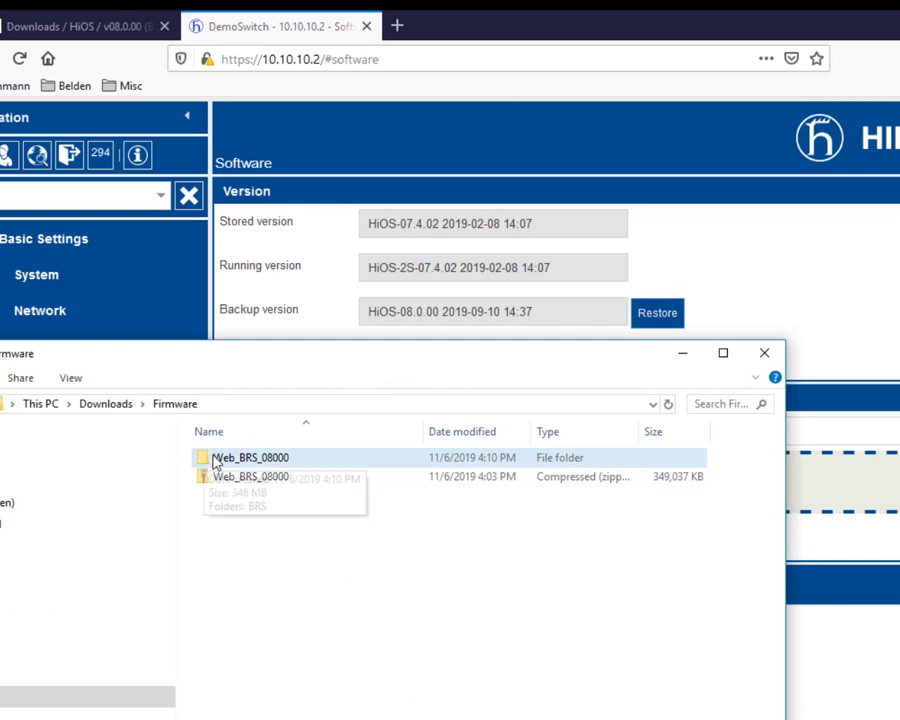
# Step: Open Web_BRS_08000 > BRS and browse its MIBS folder
pyautogui.click(256, 464)
pyautogui.doubleClick(256, 464)
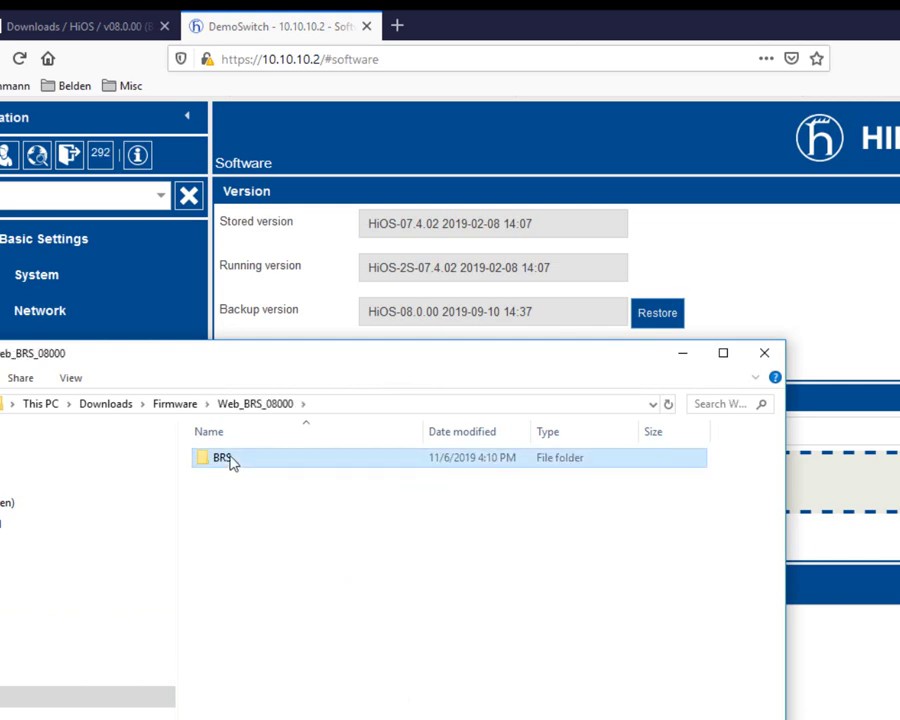
pyautogui.doubleClick(233, 461)
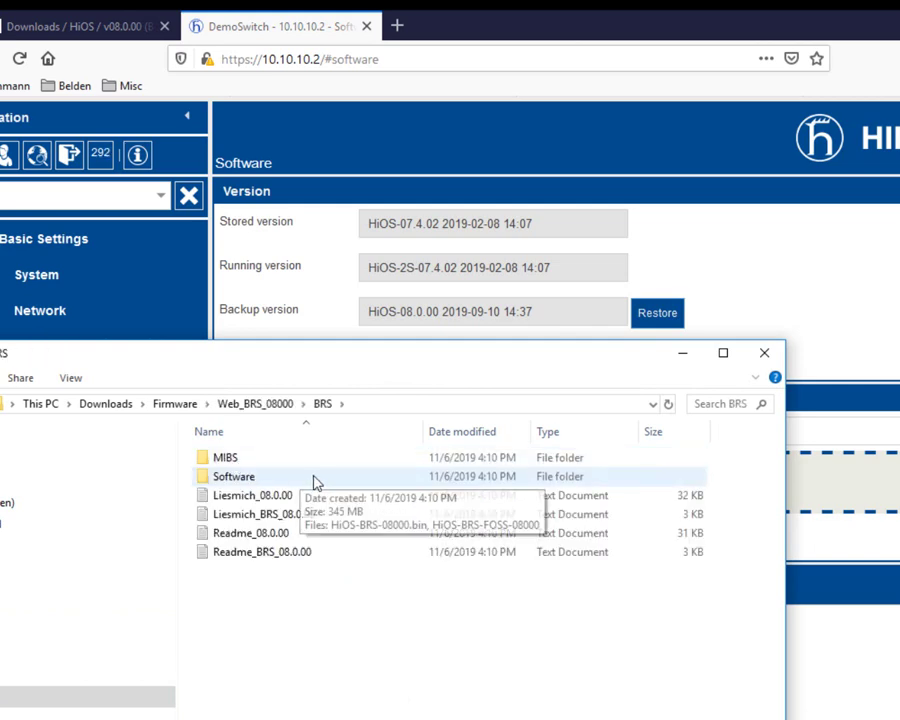
pyautogui.doubleClick(218, 458)
pyautogui.scroll(-5, 340, 600)
pyautogui.scroll(-6, 345, 640)
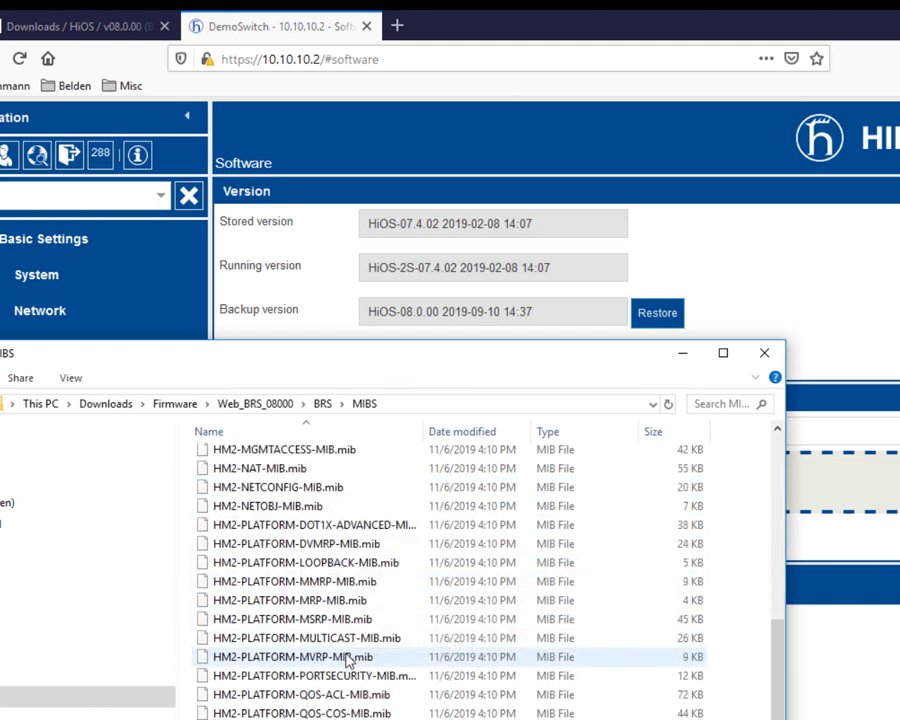
pyautogui.scroll(9, 352, 672)
pyautogui.scroll(4, 340, 660)
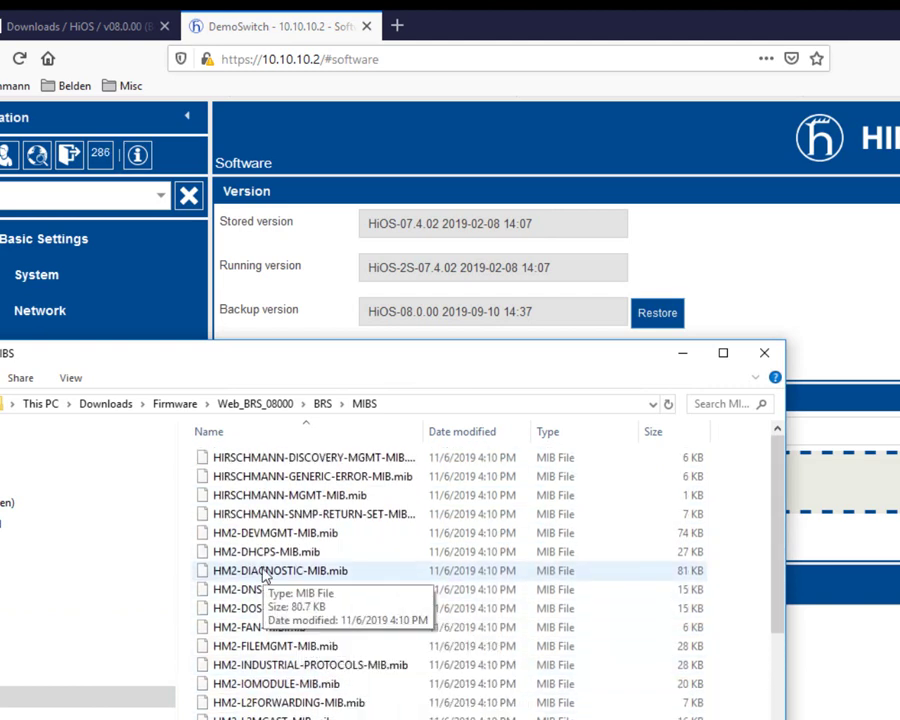
# Step: Drag HiOS-BRS-08000.bin from BRS\Software onto the Software update area
pyautogui.click(250, 404)
pyautogui.doubleClick(243, 460)
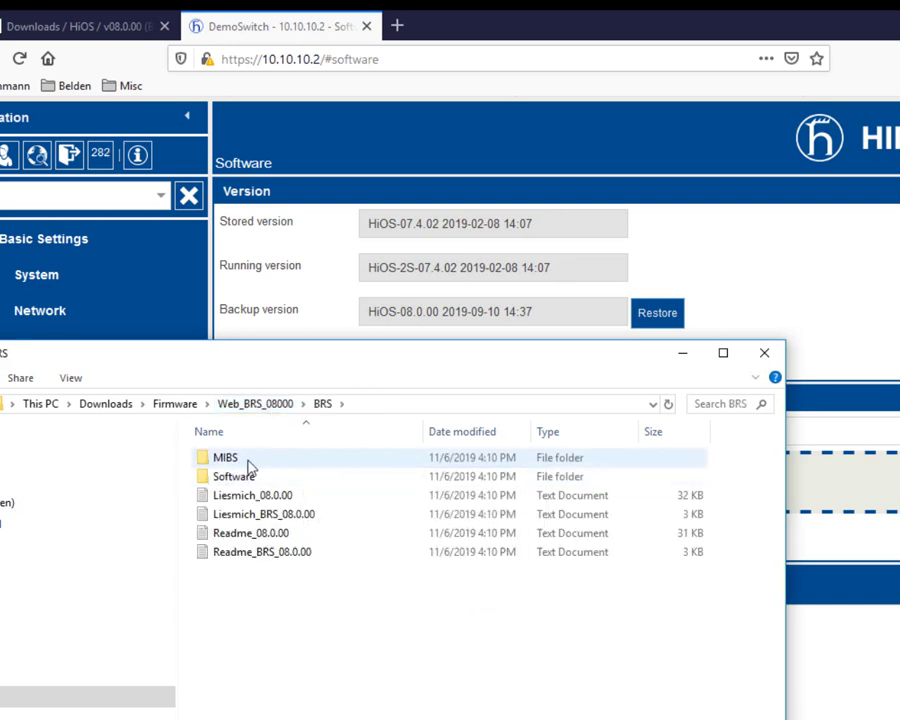
pyautogui.doubleClick(244, 478)
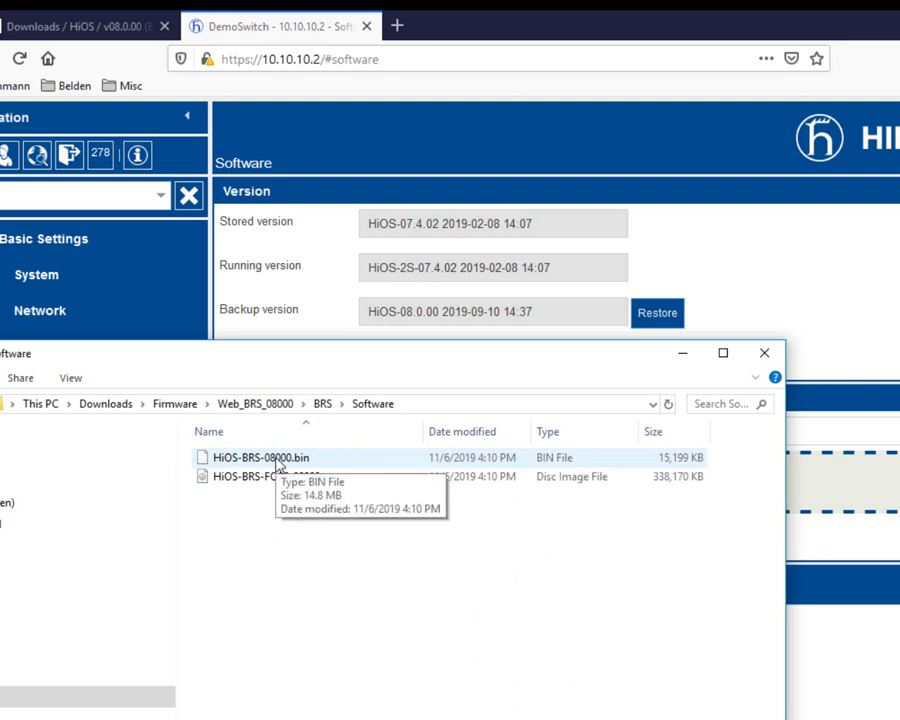
pyautogui.click(206, 463)
pyautogui.moveTo(206, 463); pyautogui.dragTo(825, 484)
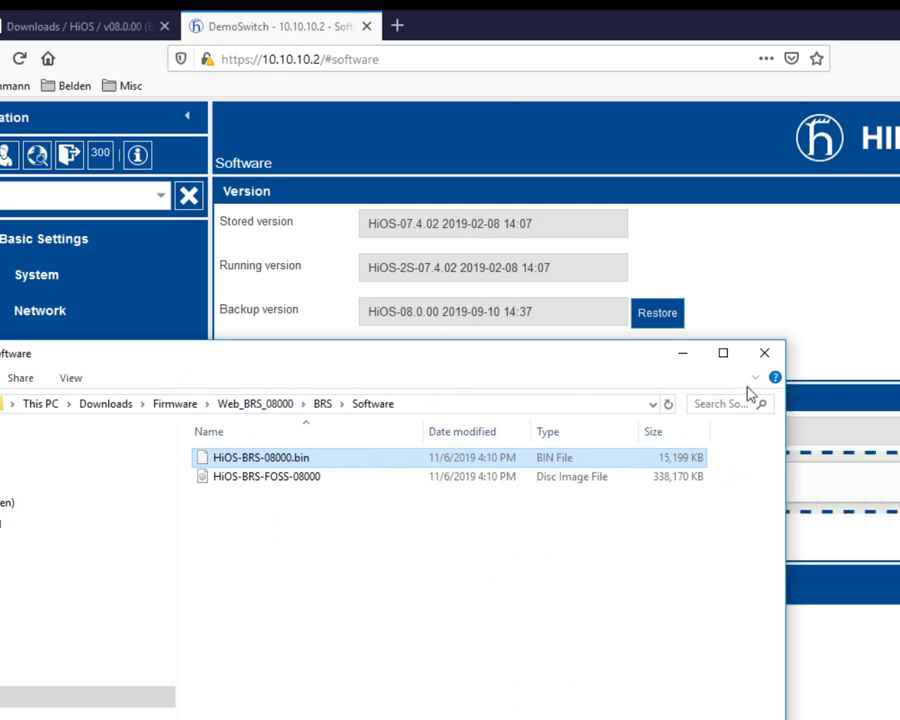
pyautogui.moveTo(645, 348); pyautogui.dragTo(228, 706)
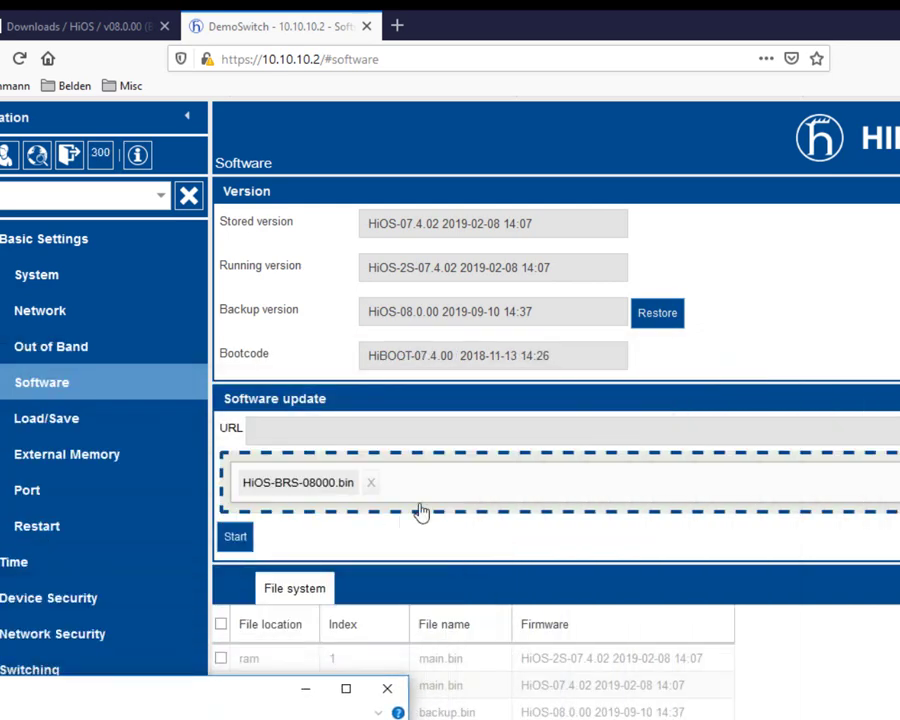
# Step: Upload the firmware so HiOS-08.0.00 is stored as flash main.bin, acknowledging success
pyautogui.click(236, 538)
pyautogui.click(236, 538)
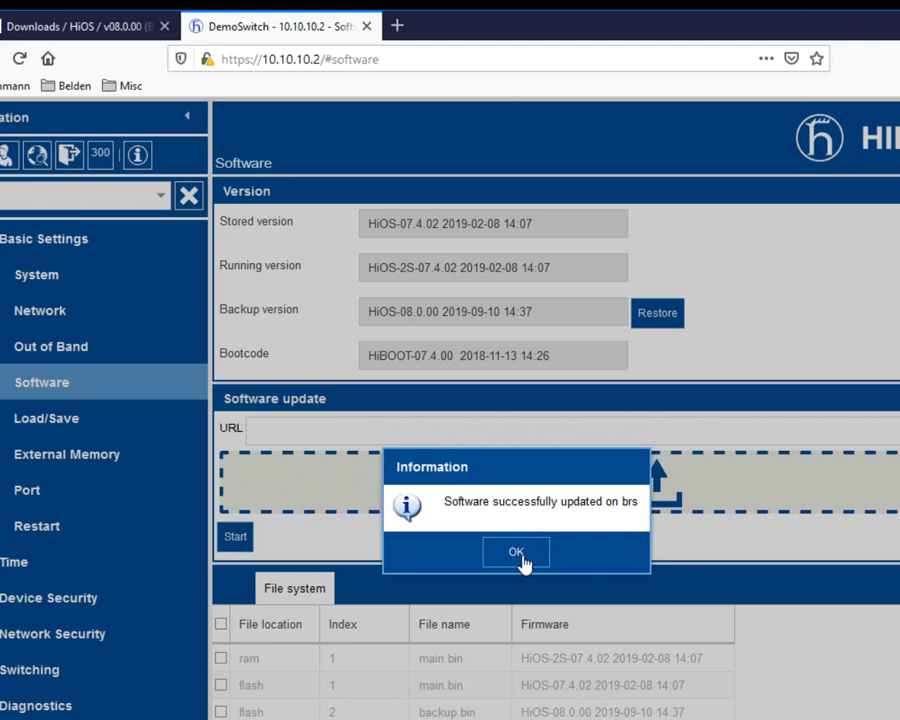
pyautogui.click(518, 554)
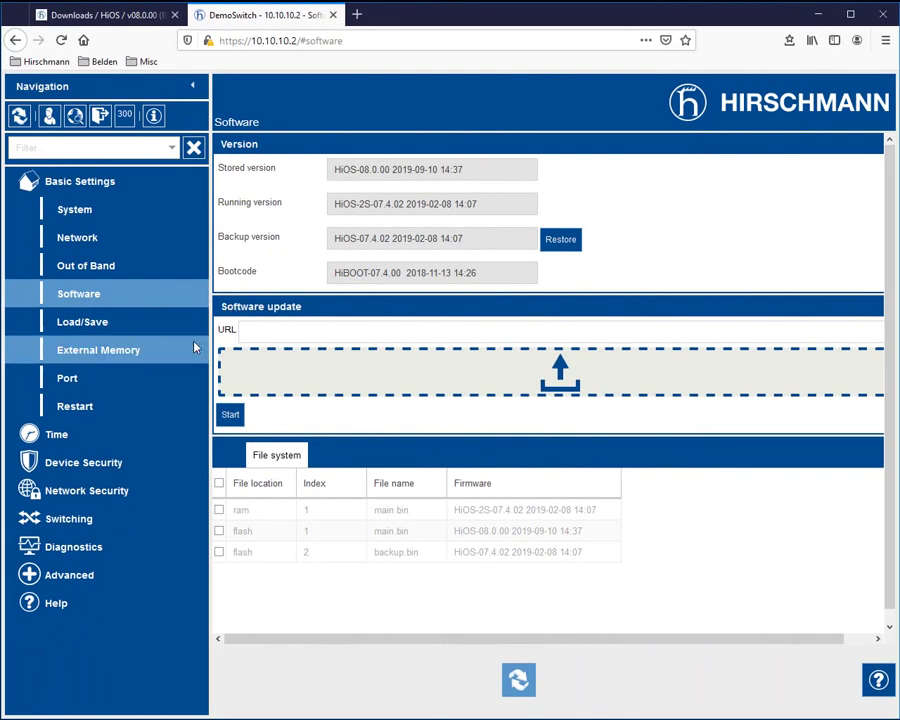
# Step: Cold-start the switch from the Restart page, confirming an immediate reboot
pyautogui.click(96, 408)
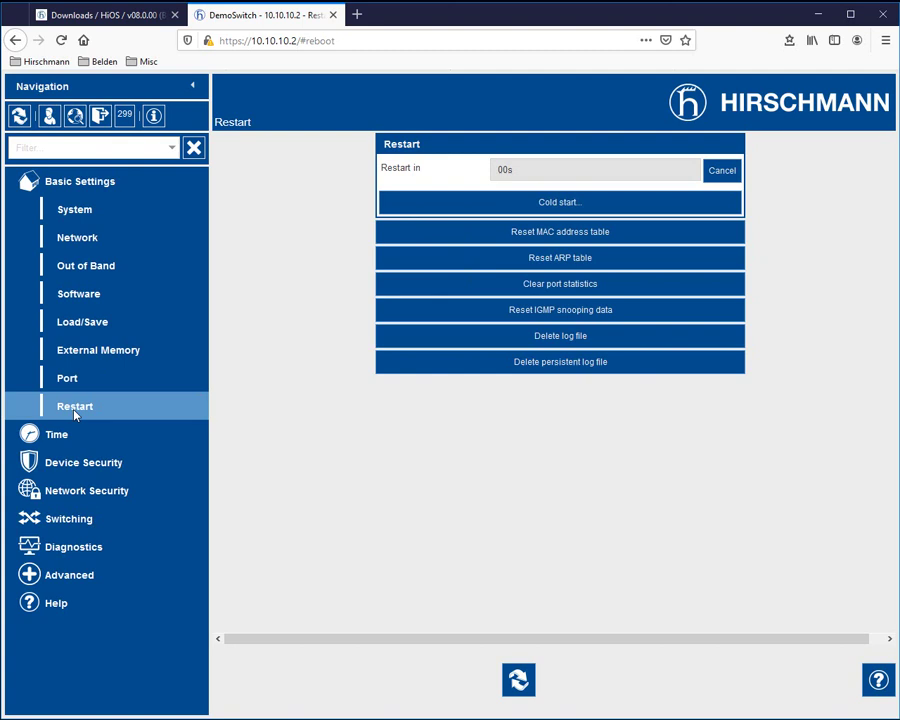
pyautogui.click(554, 204)
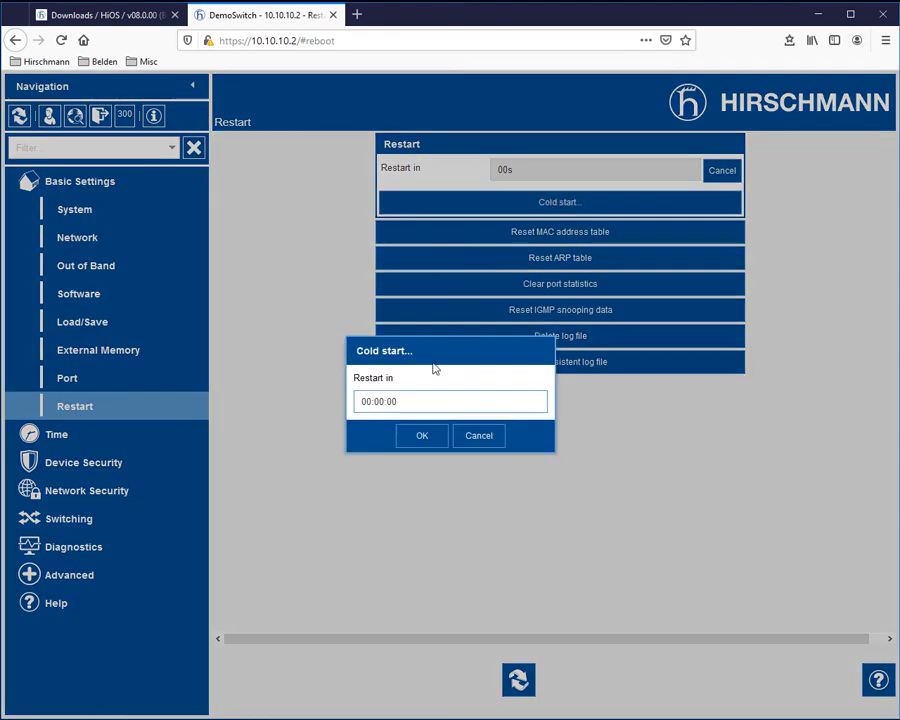
pyautogui.click(421, 437)
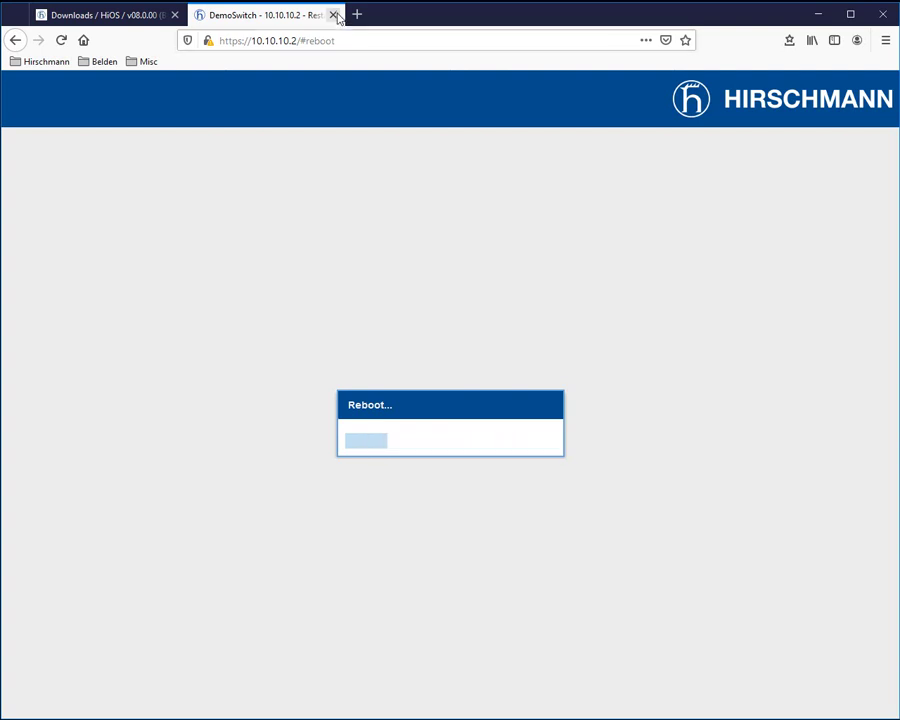
pyautogui.click(334, 15)
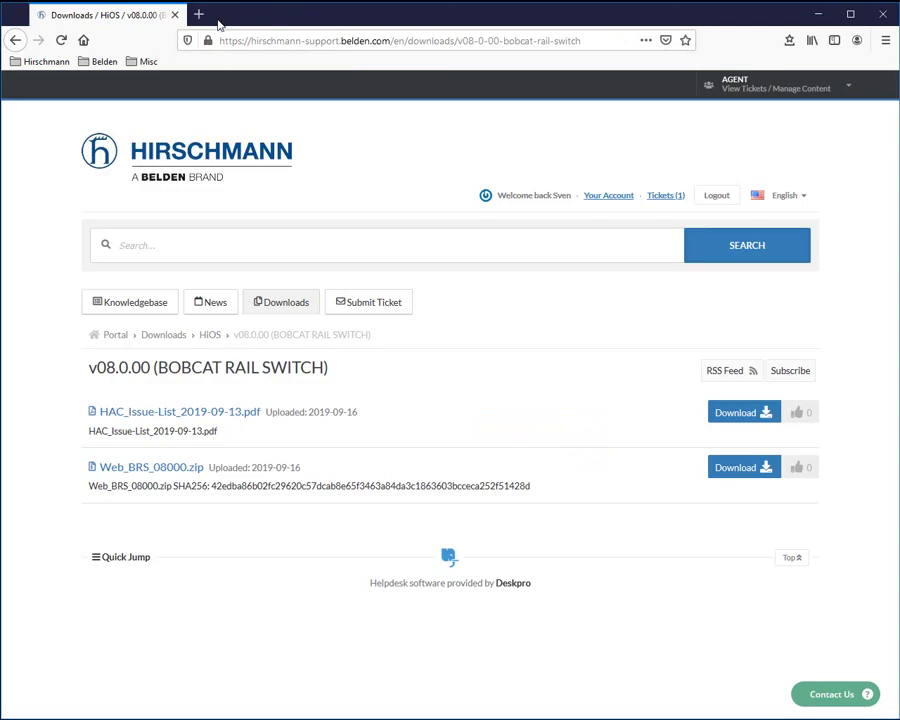
pyautogui.click(199, 15)
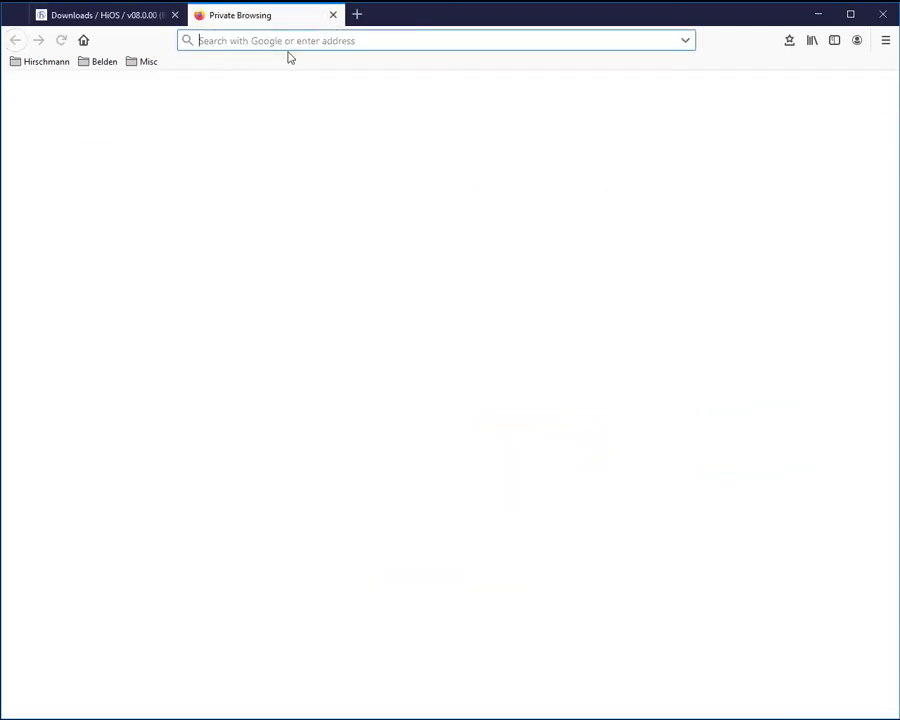
pyautogui.write('10.10.10.2')
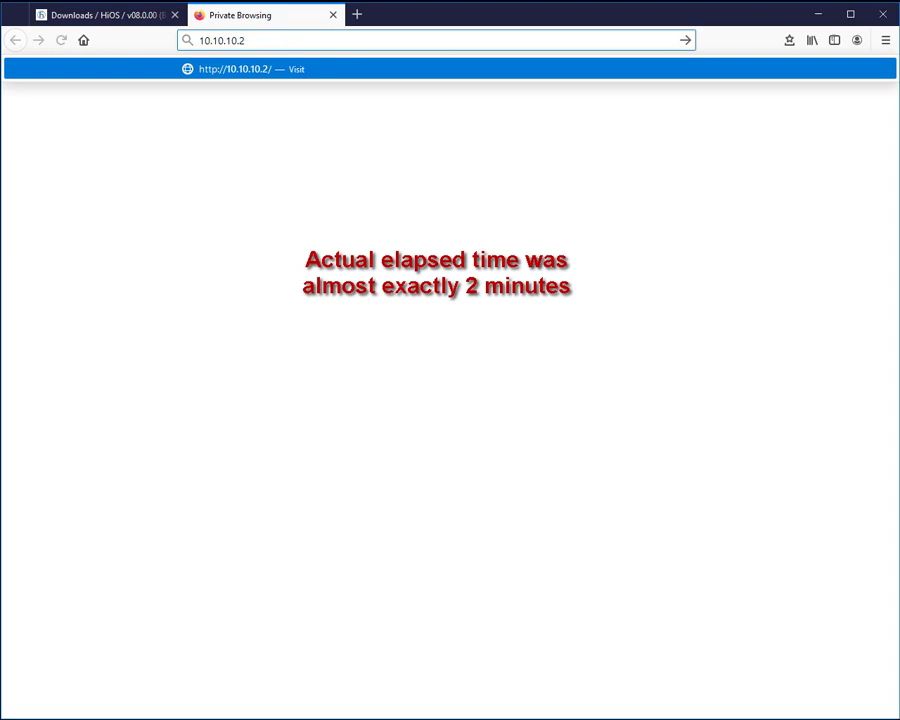
pyautogui.press('Return')
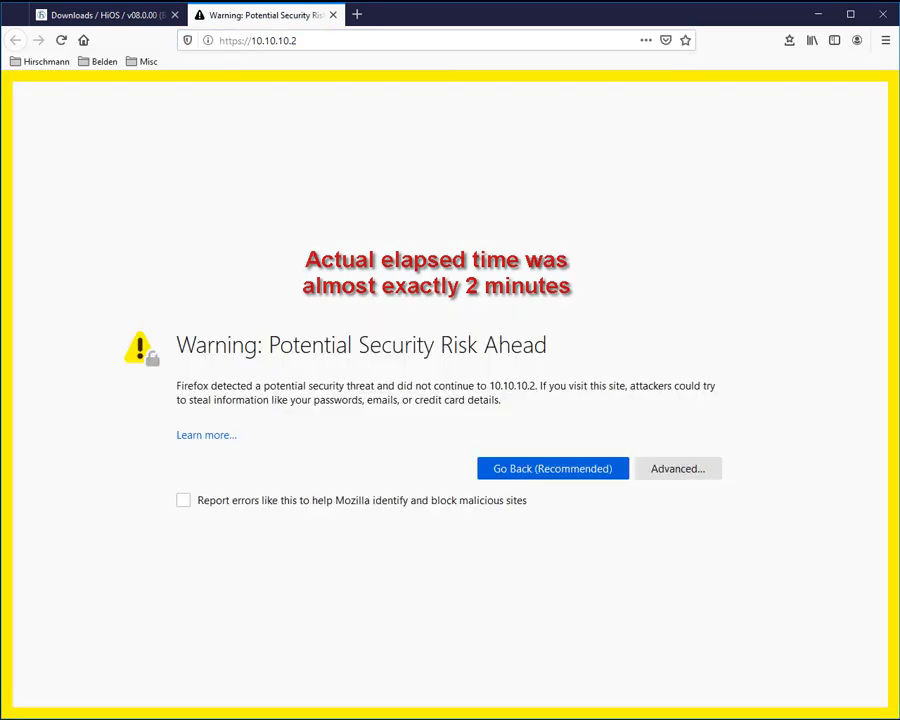
pyautogui.click(675, 470)
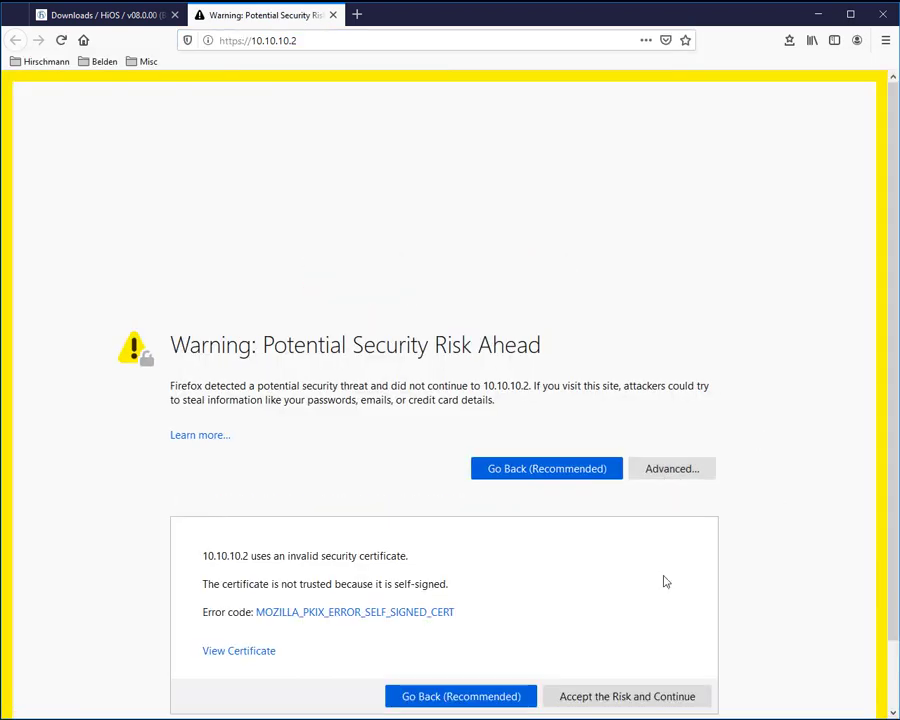
pyautogui.click(630, 696)
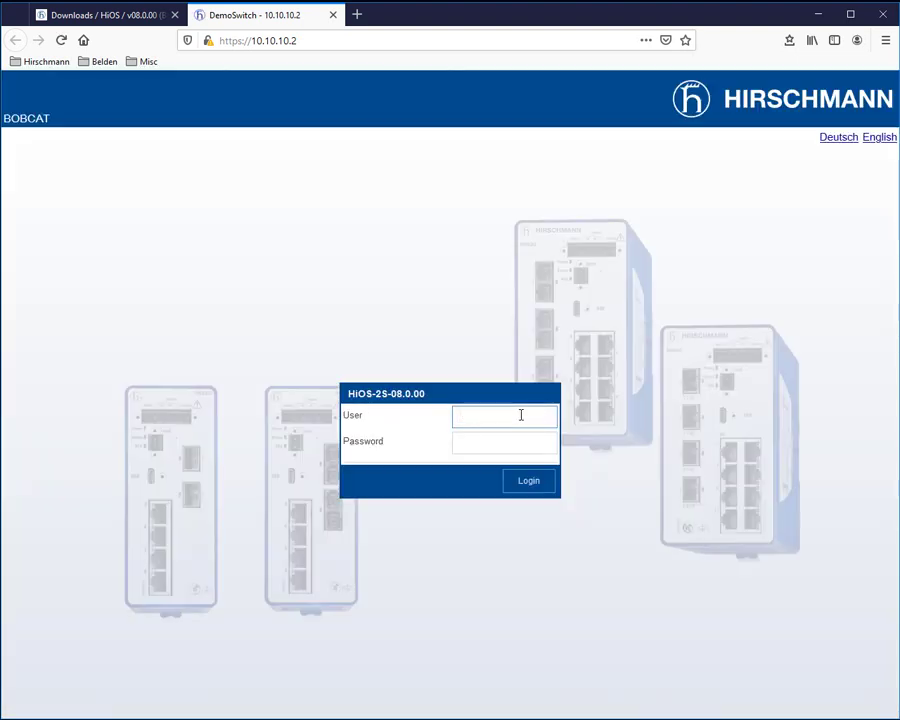
# Step: Log in with the account password and confirm the Software page shows HiOS-2S-08.0.00 running
pyautogui.press('Tab')
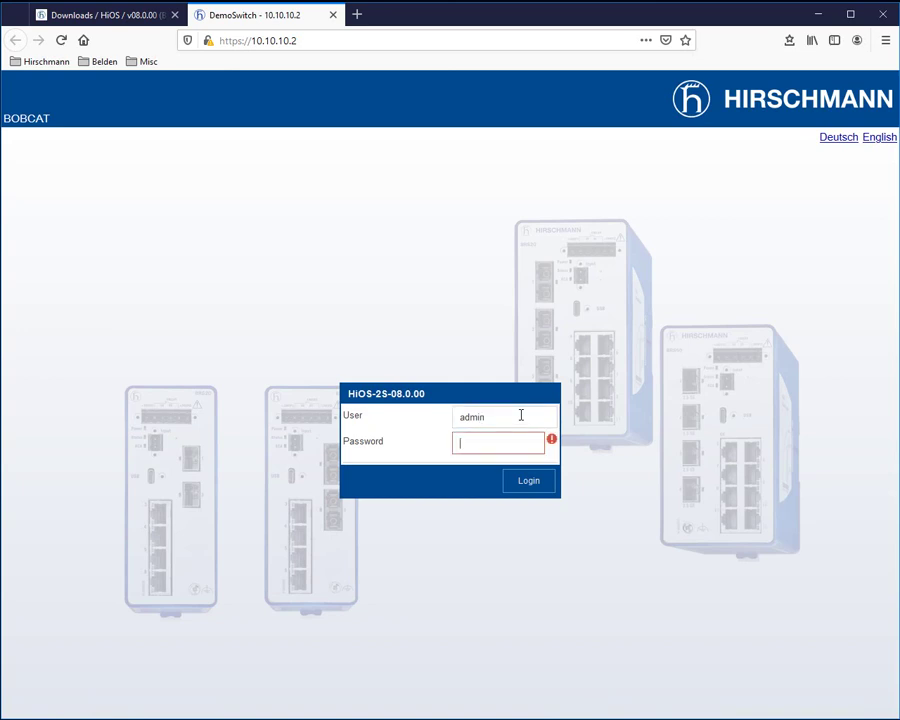
pyautogui.write('private')
pyautogui.press('Return')
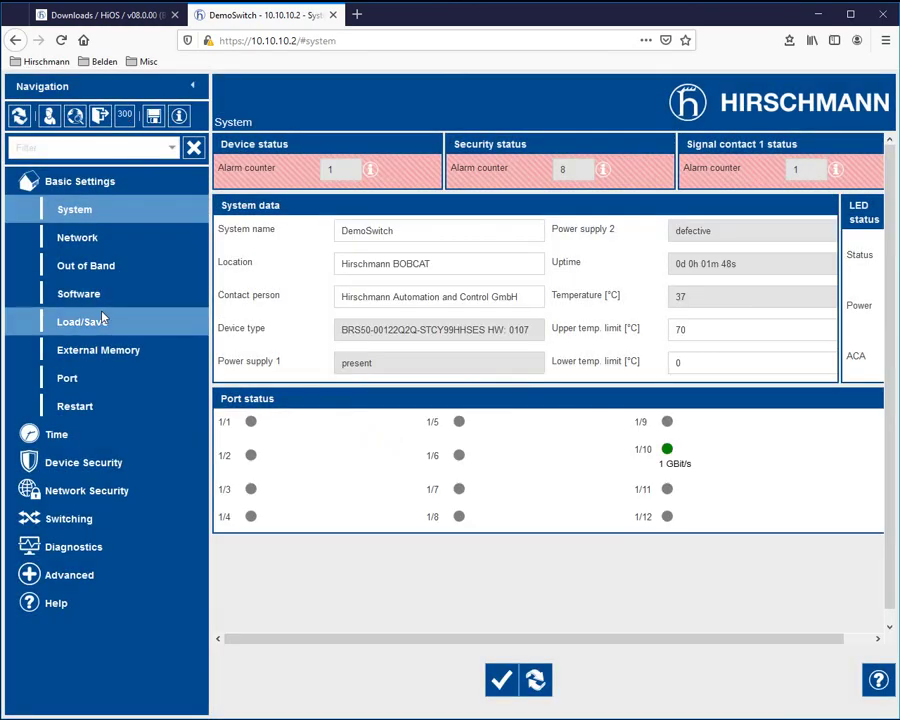
pyautogui.click(95, 295)
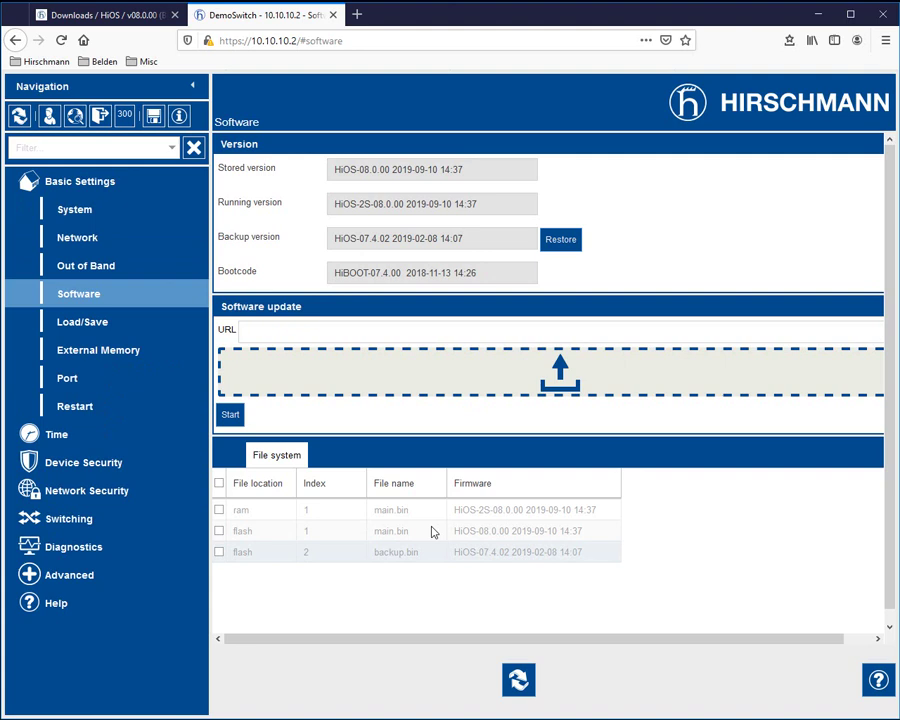
# Step: Save the running configuration to NVM from Load/Save so it is tagged 08.0.00, then view the Port page
pyautogui.click(153, 117)
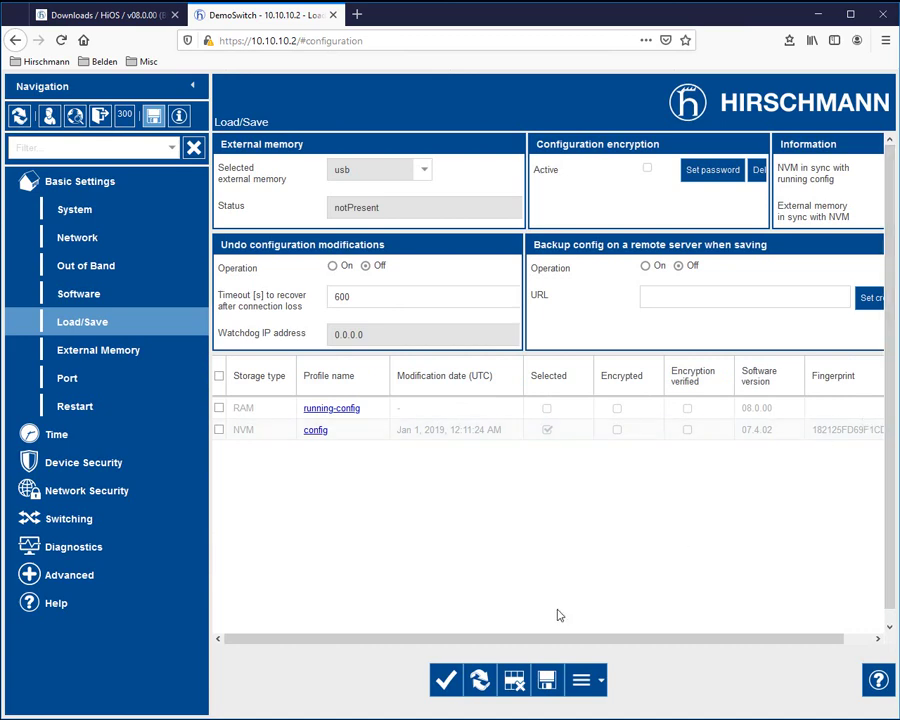
pyautogui.click(548, 674)
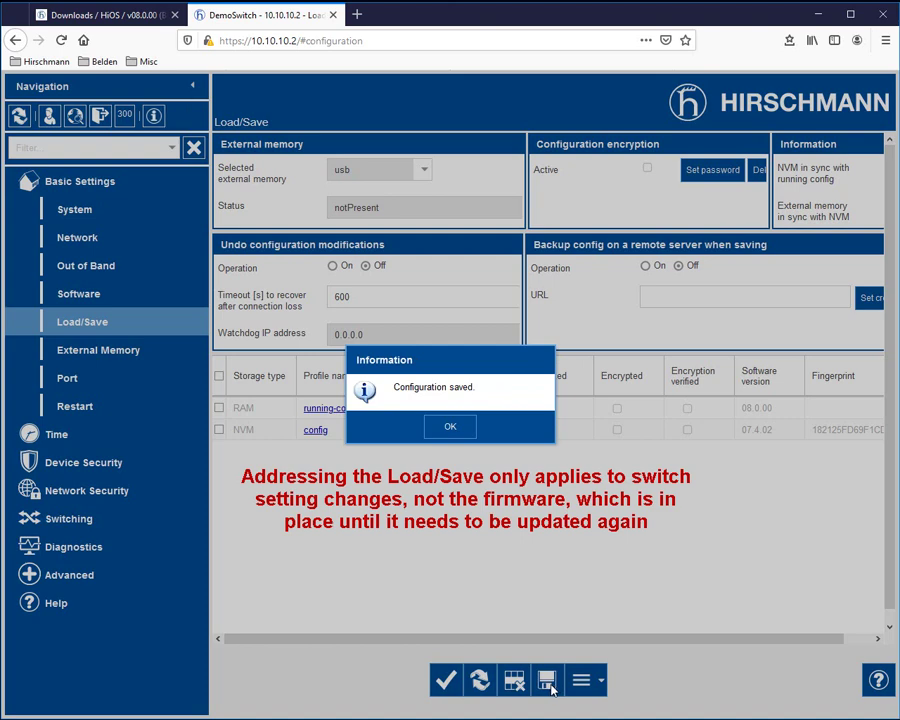
pyautogui.click(450, 426)
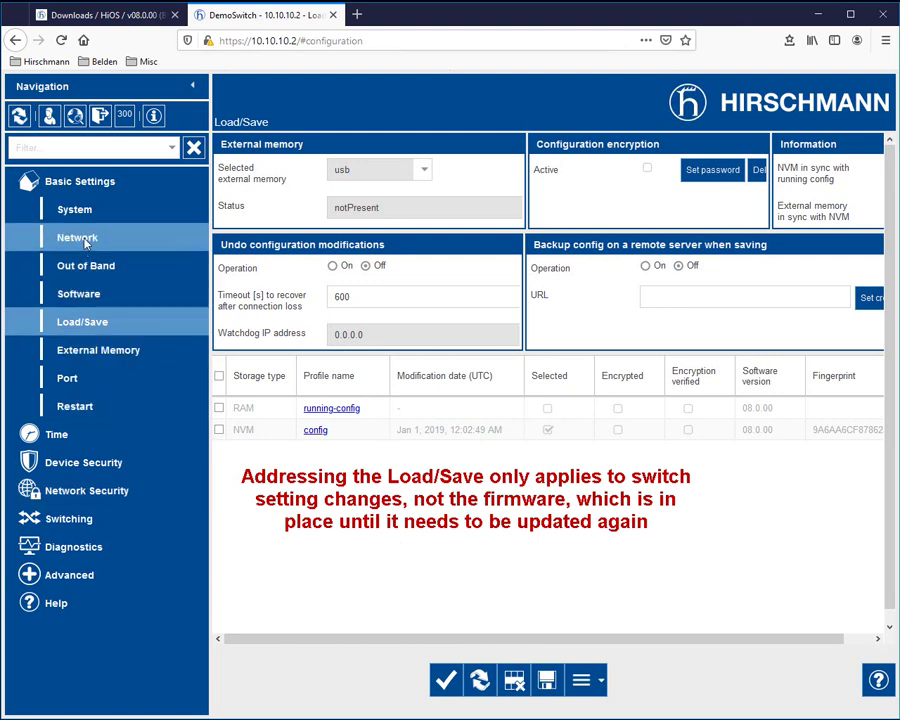
pyautogui.click(72, 377)
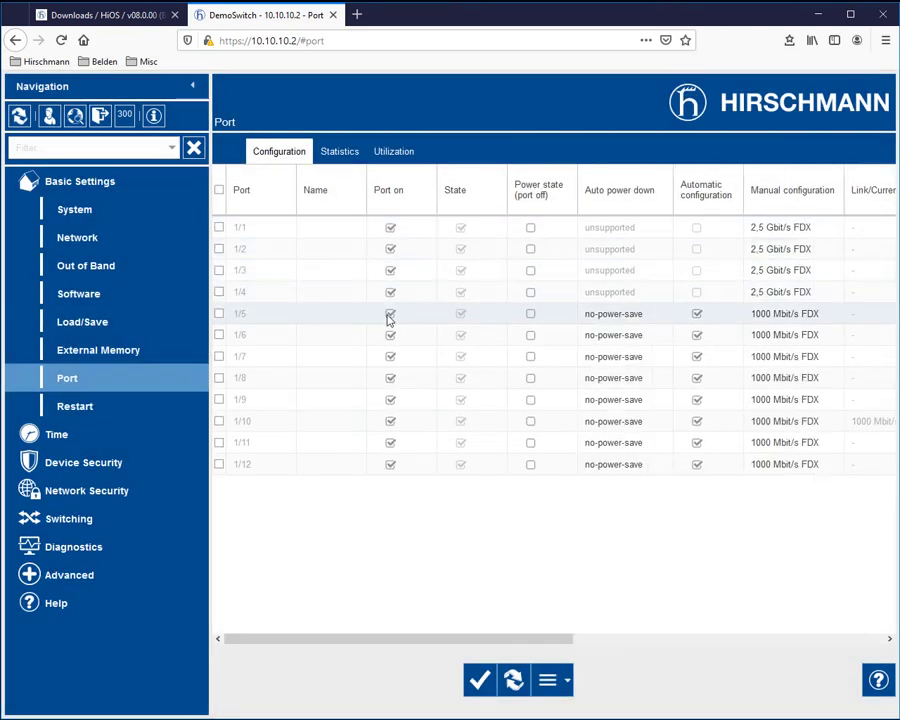
# Step: Switch off port 1/5 and write the change to the switch, leaving NVM out of sync
pyautogui.click(391, 315)
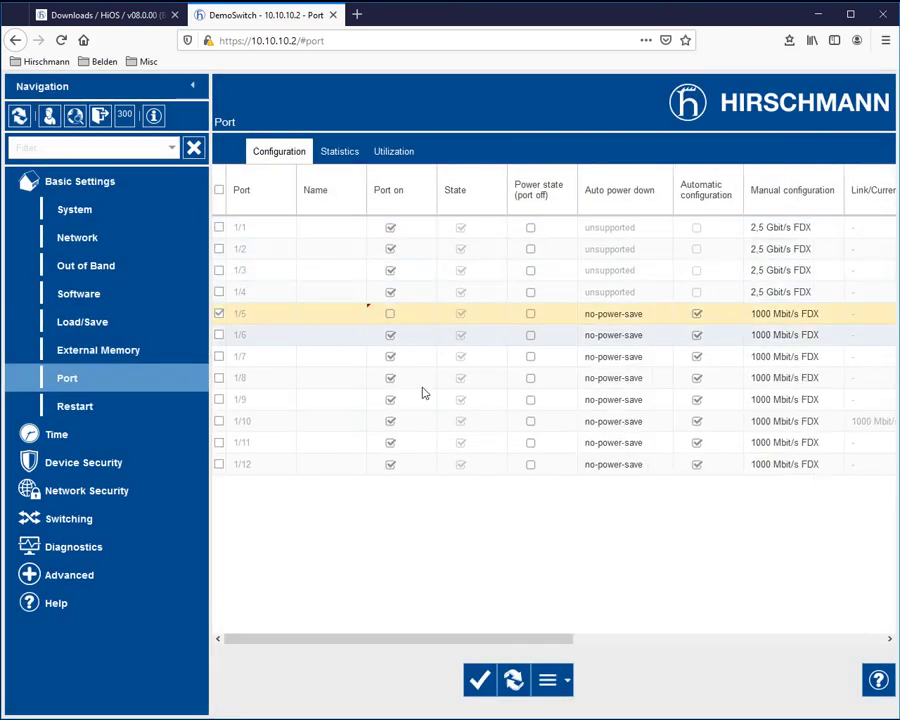
pyautogui.click(481, 680)
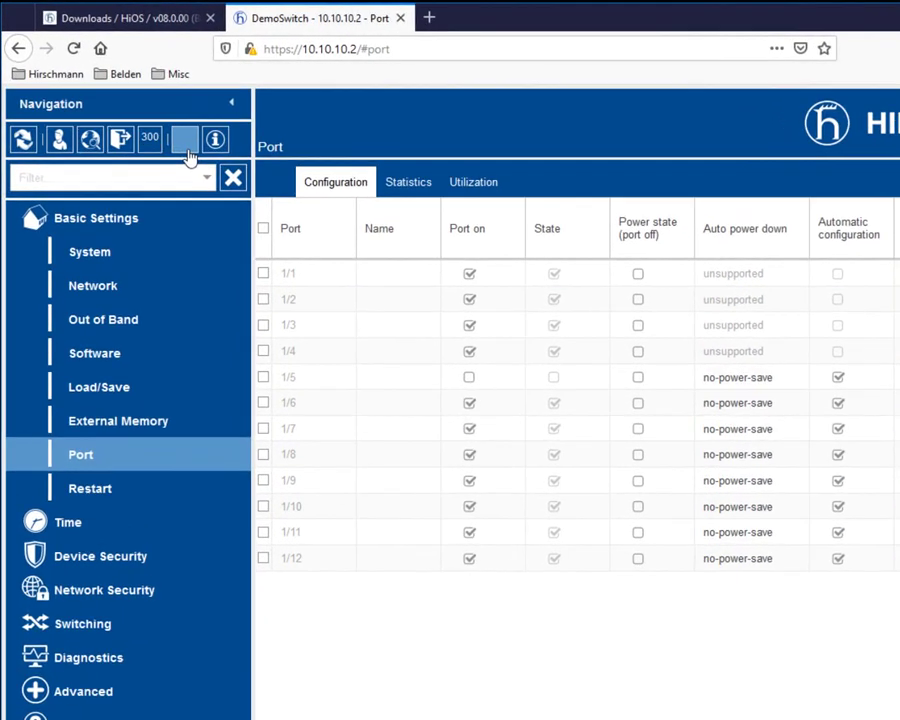
pyautogui.moveTo(150, 132)
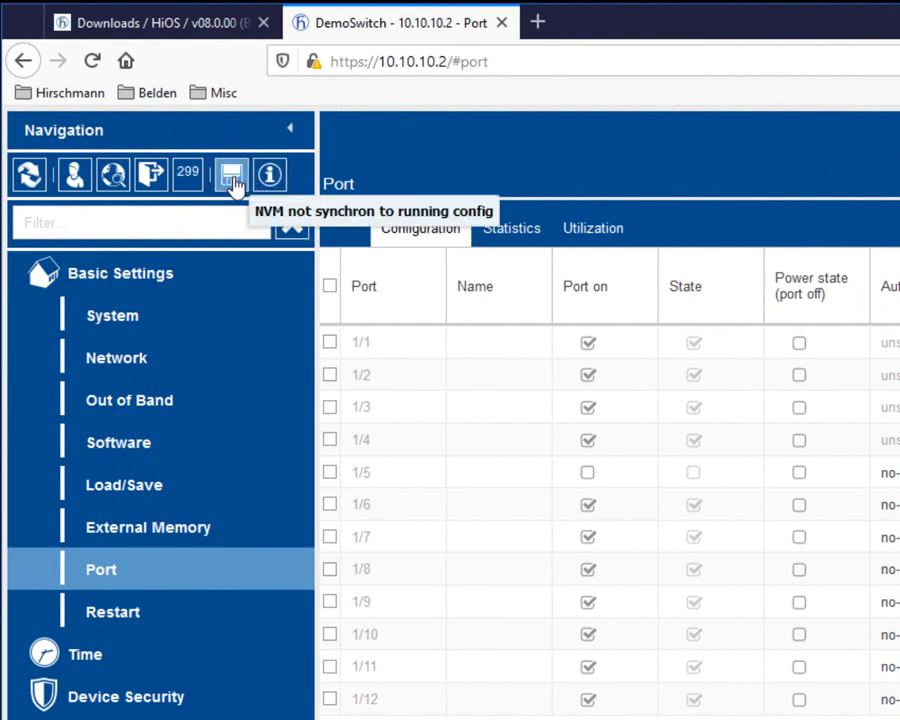
pyautogui.click(234, 182)
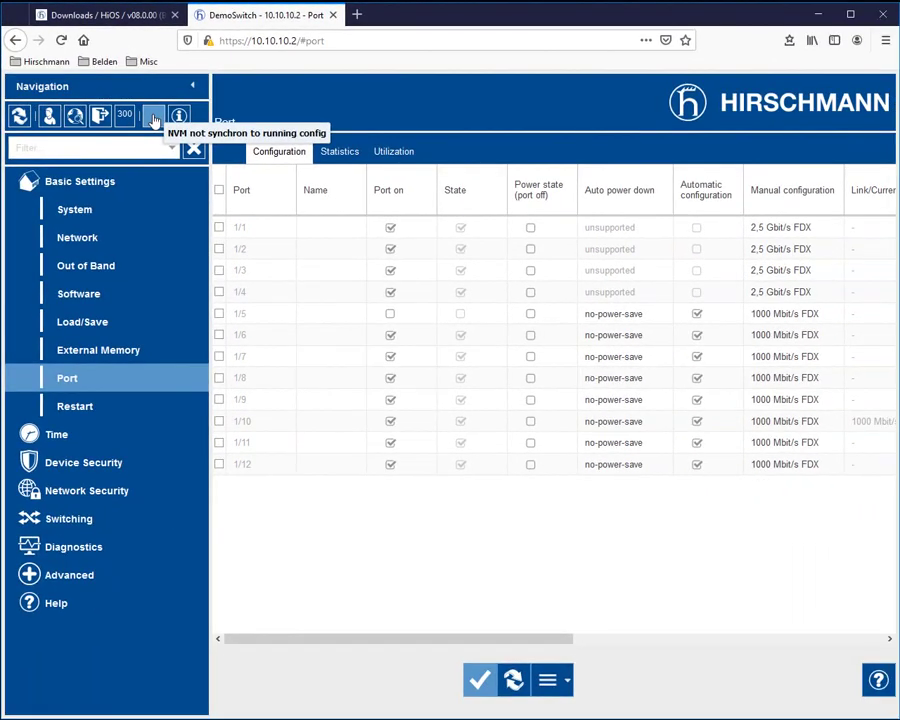
# Step: Save the configuration with port 1/5 off to NVM from the Load/Save page
pyautogui.click(83, 323)
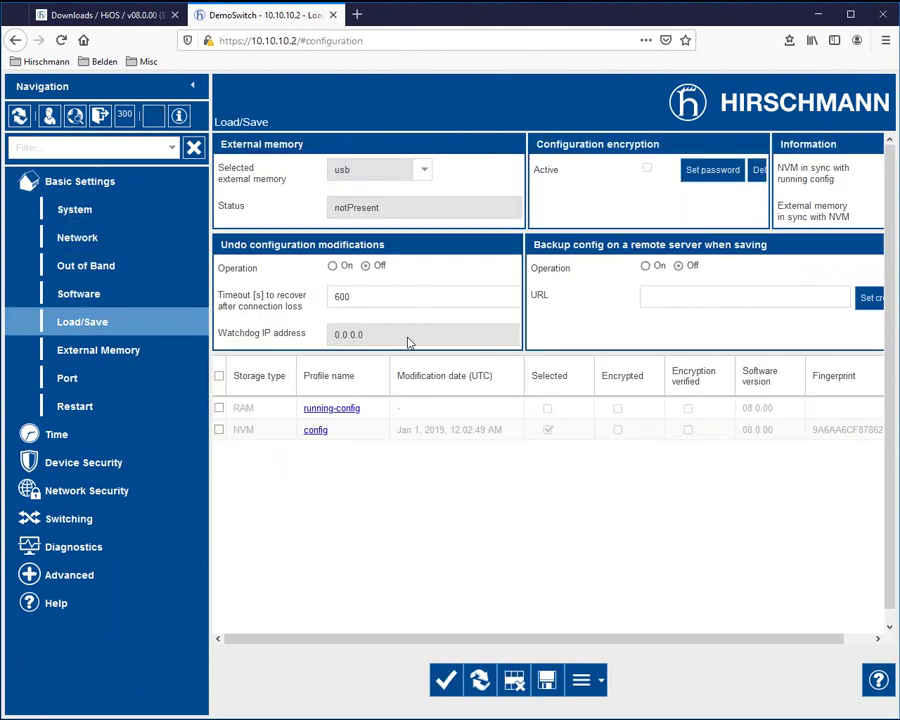
pyautogui.click(545, 684)
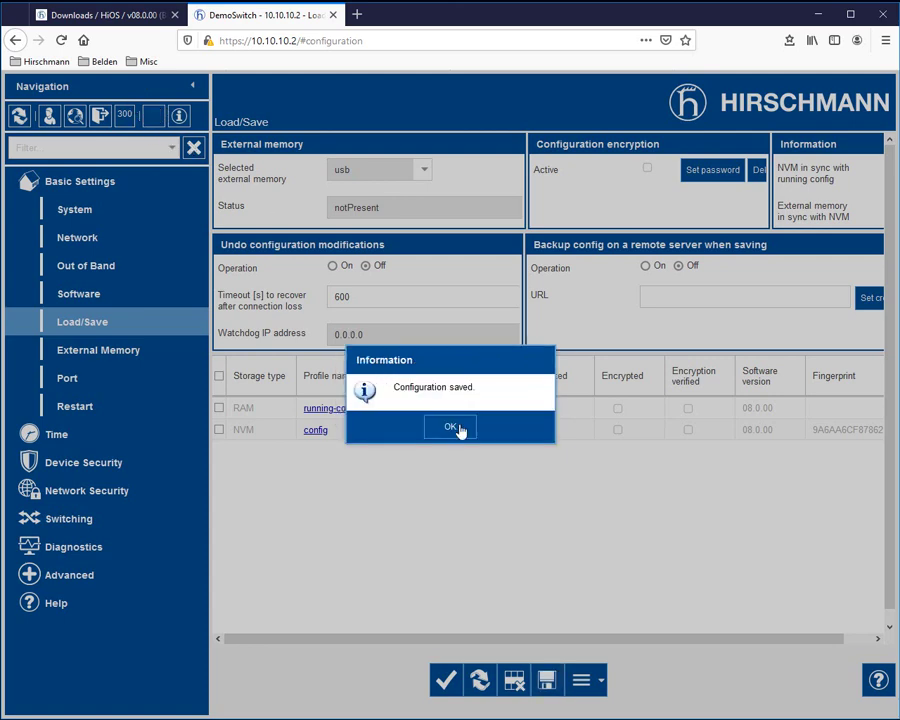
pyautogui.click(458, 428)
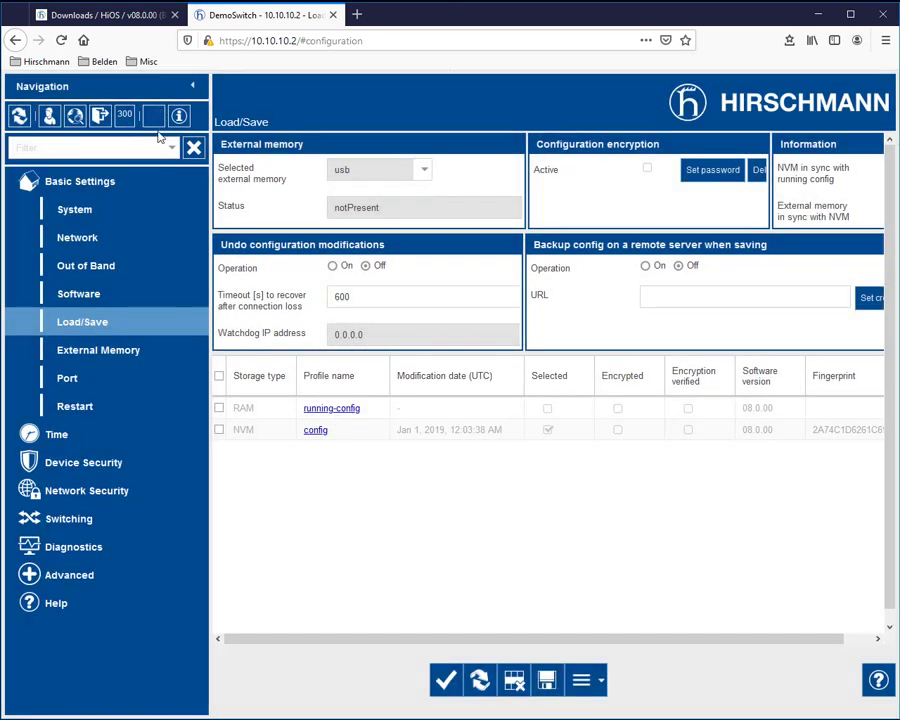